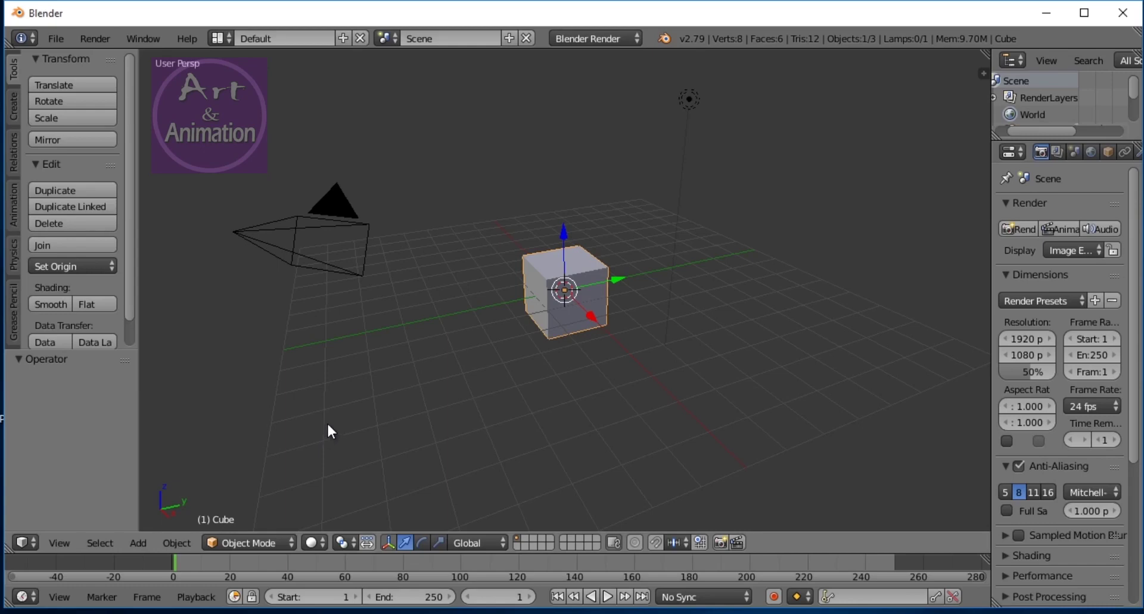
# Widen the Outliner/Properties area leftward, then orbit the viewport to see the cube from another side.
pyautogui.moveTo(991, 352); pyautogui.dragTo(906, 361)
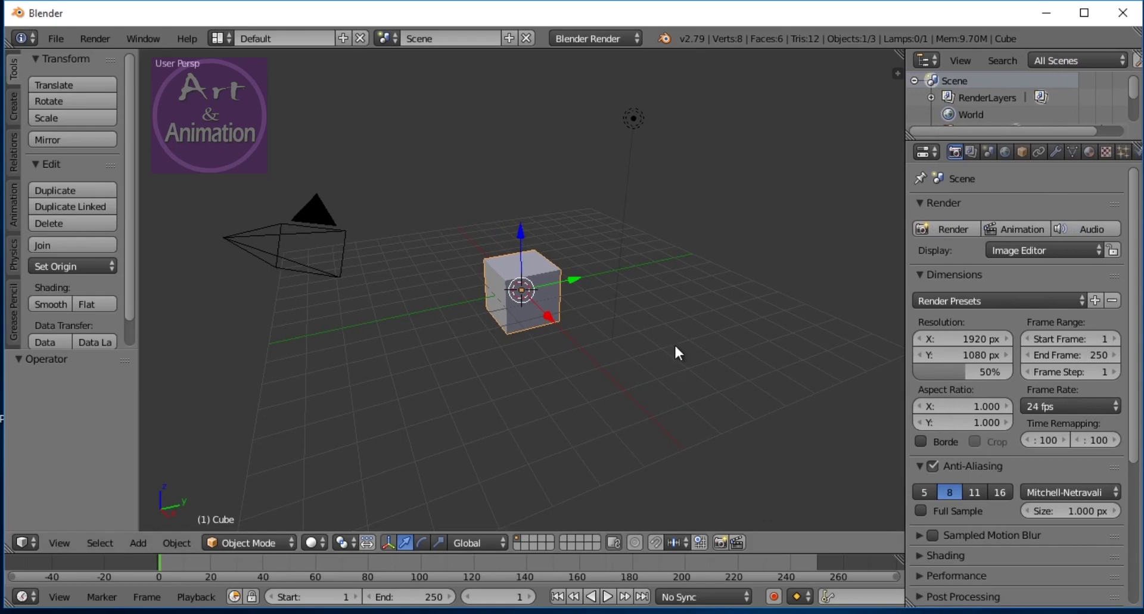
pyautogui.moveTo(595, 388); pyautogui.dragTo(630, 422, button='middle')
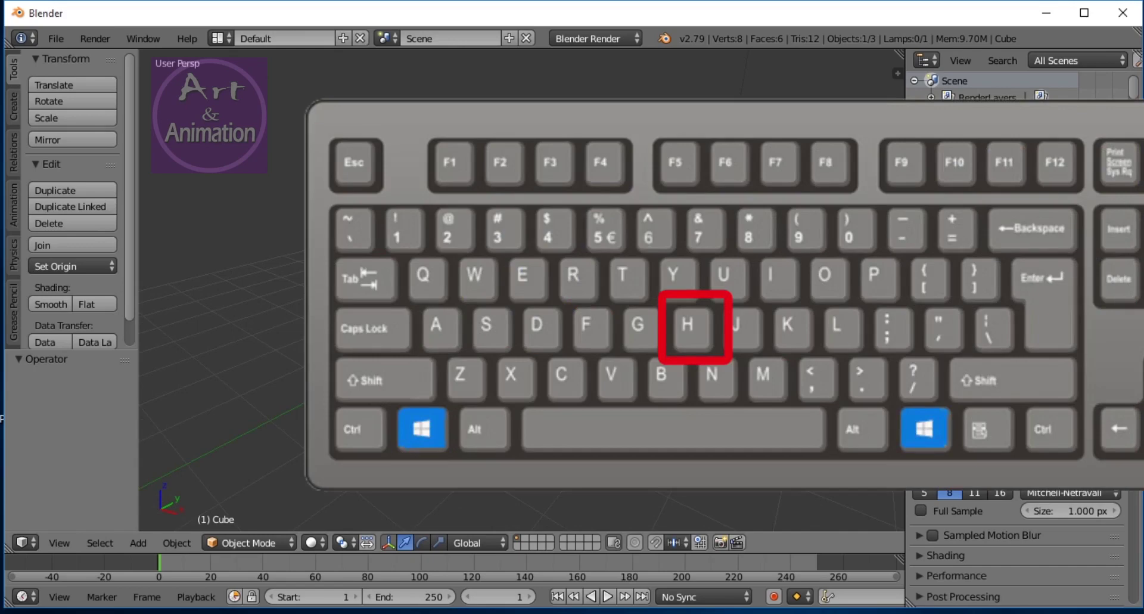
# Hide the cube, enlarge the outliner to list Camera, Cube and Lamp, and toggle the cube's visibility.
pyautogui.press('h')
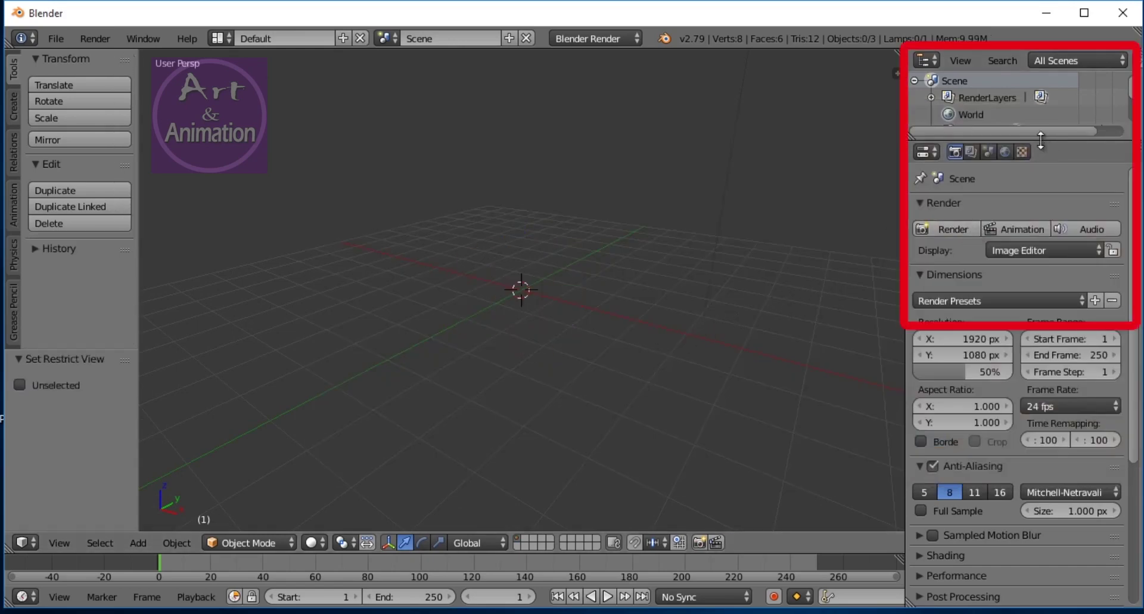
pyautogui.moveTo(1041, 138); pyautogui.dragTo(1026, 258)
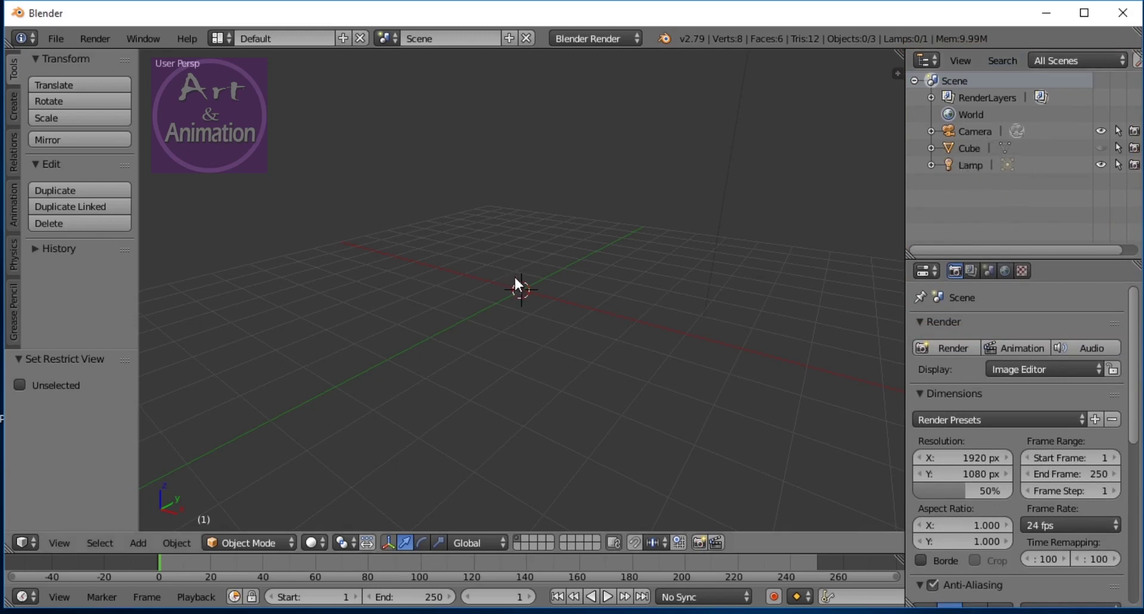
pyautogui.click(1100, 148)
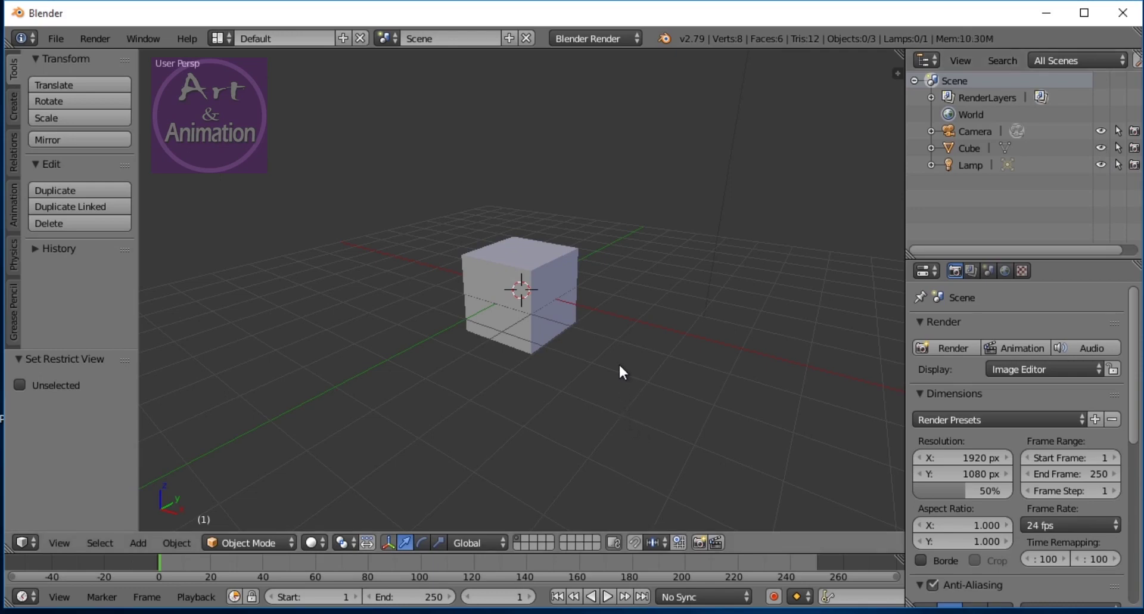
pyautogui.hotkey('ctrl', 'z')
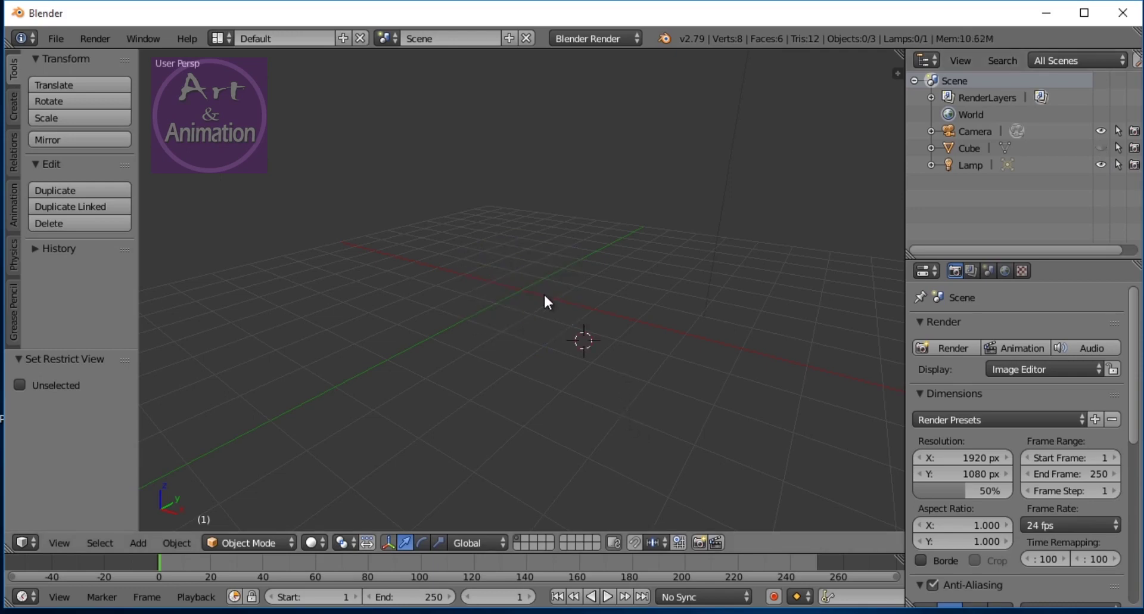
pyautogui.hotkey('alt', 'h')
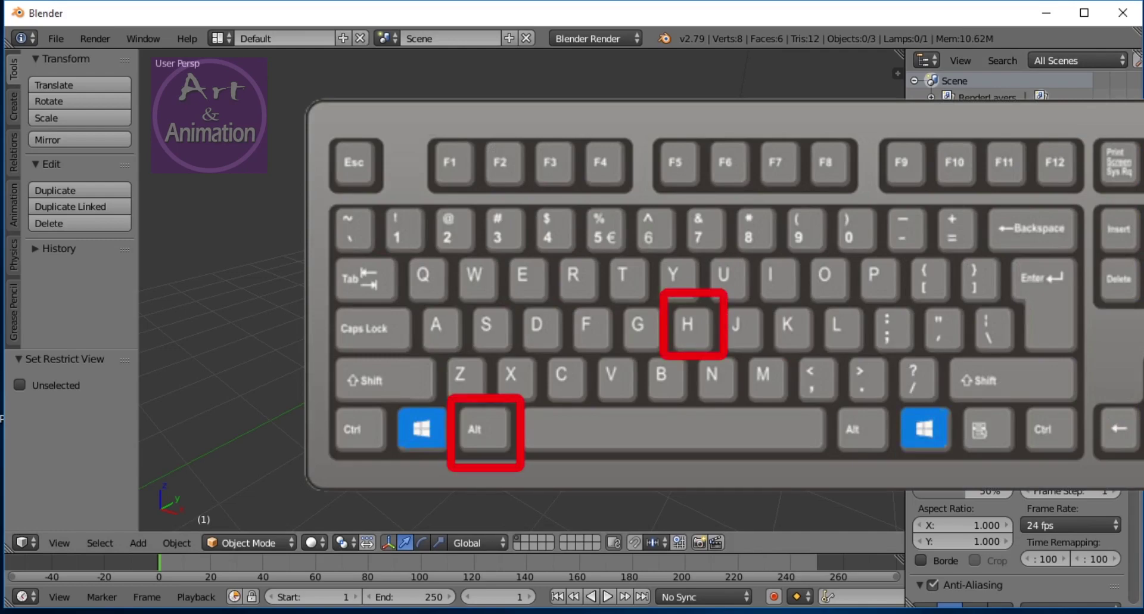
# Unhide everything and duplicate the cube along X, placing one copy right and one left.
pyautogui.hotkey('alt', 'h')
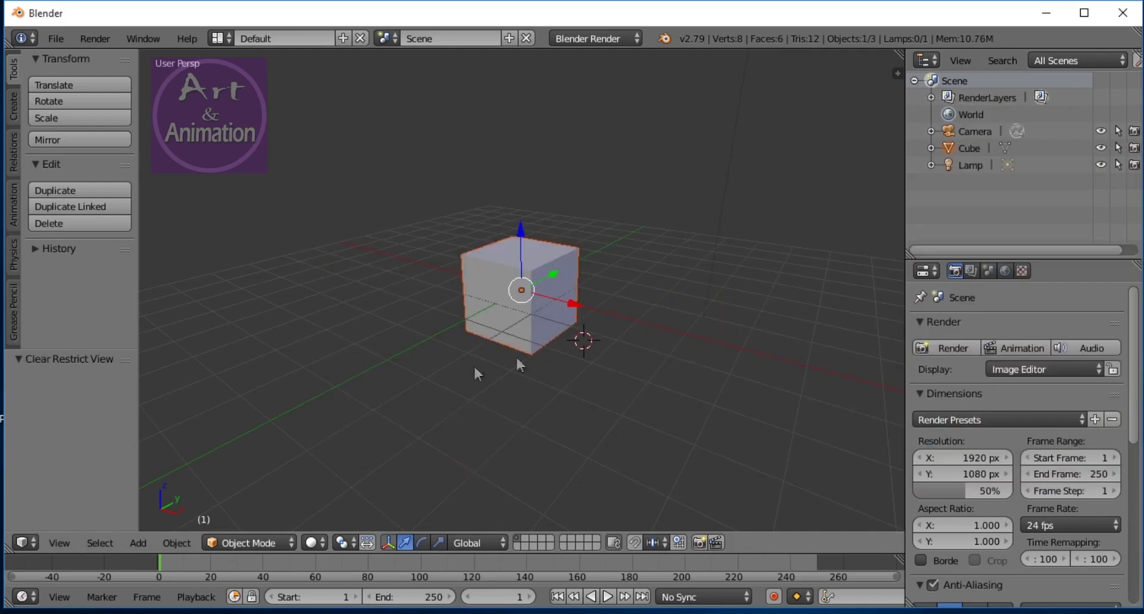
pyautogui.hotkey('shift', 'd')
pyautogui.press('x')
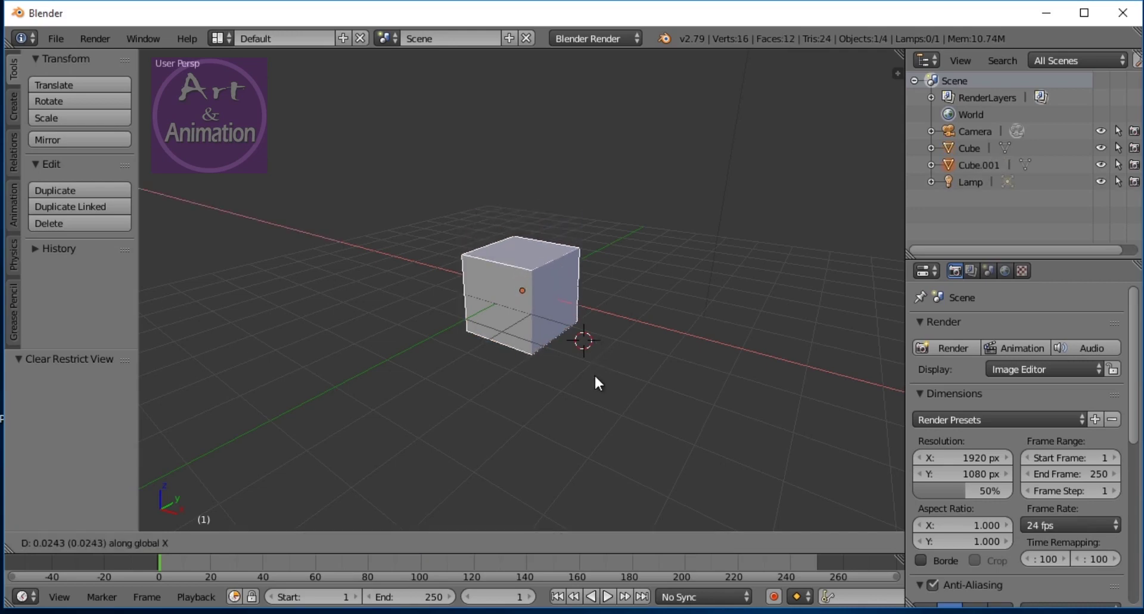
pyautogui.click(712, 435)
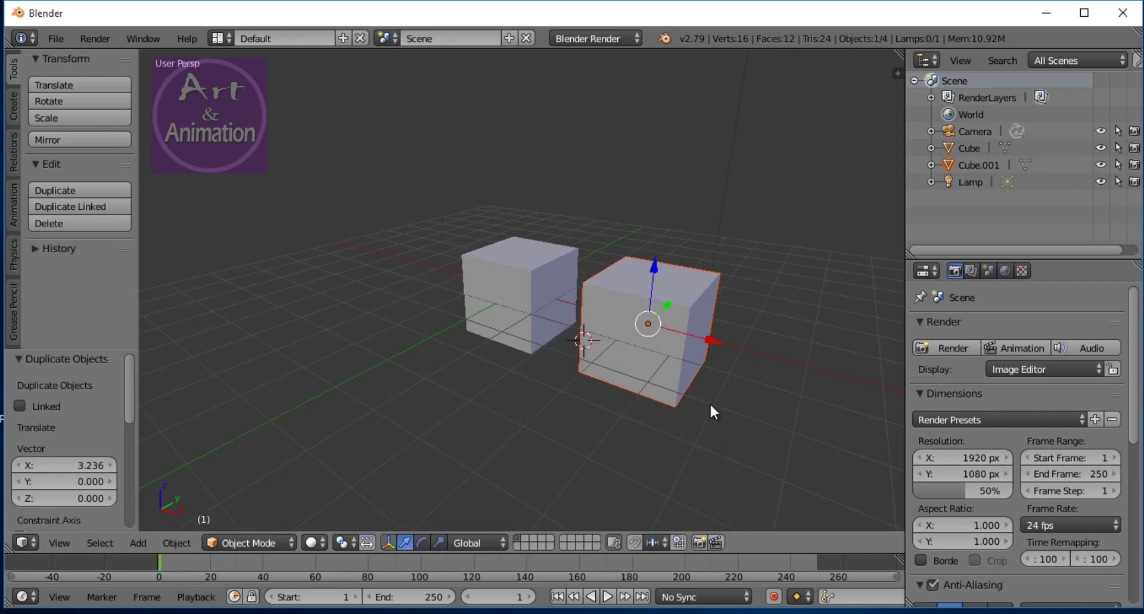
pyautogui.hotkey('shift', 'd')
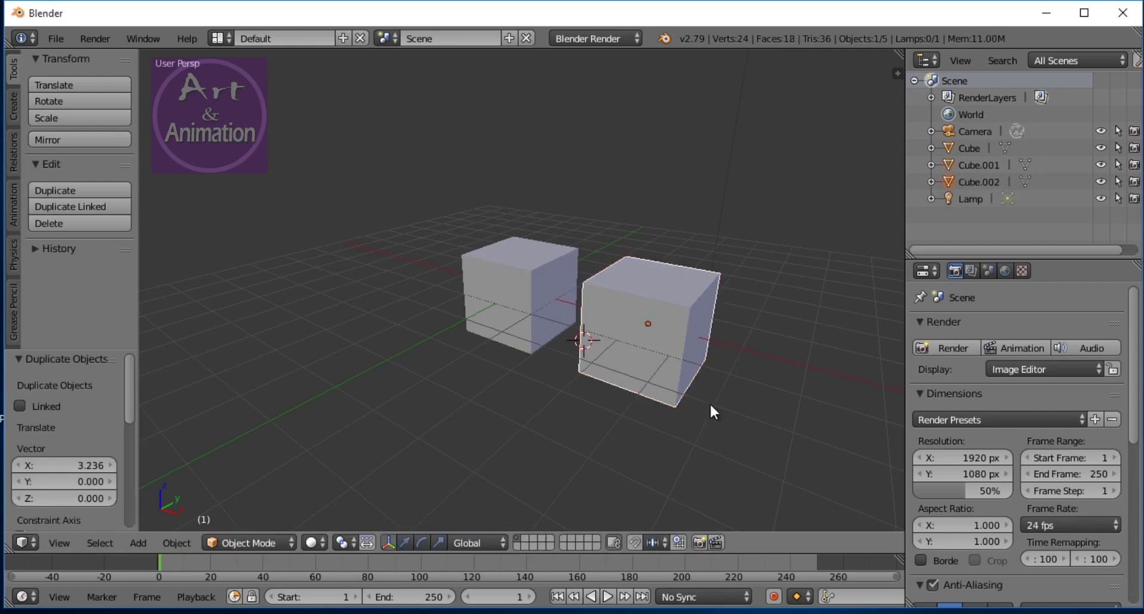
pyautogui.press('x')
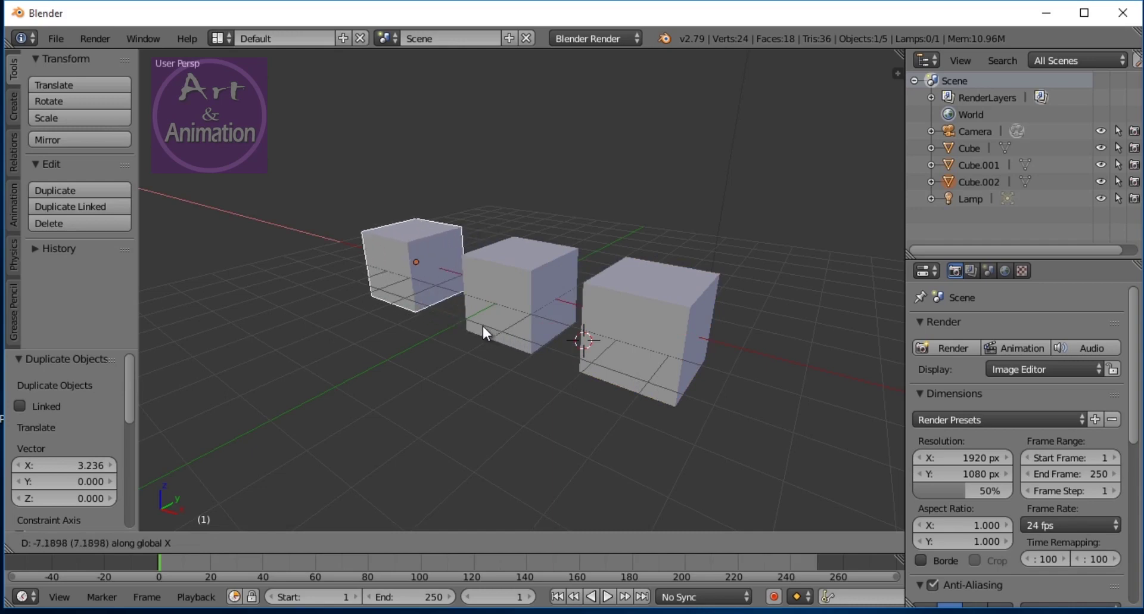
pyautogui.click(483, 326)
# Orbit to a frontal angle and hide the left and middle cubes with H.
pyautogui.moveTo(559, 419); pyautogui.dragTo(345, 311, button='middle')
pyautogui.rightClick(347, 301)
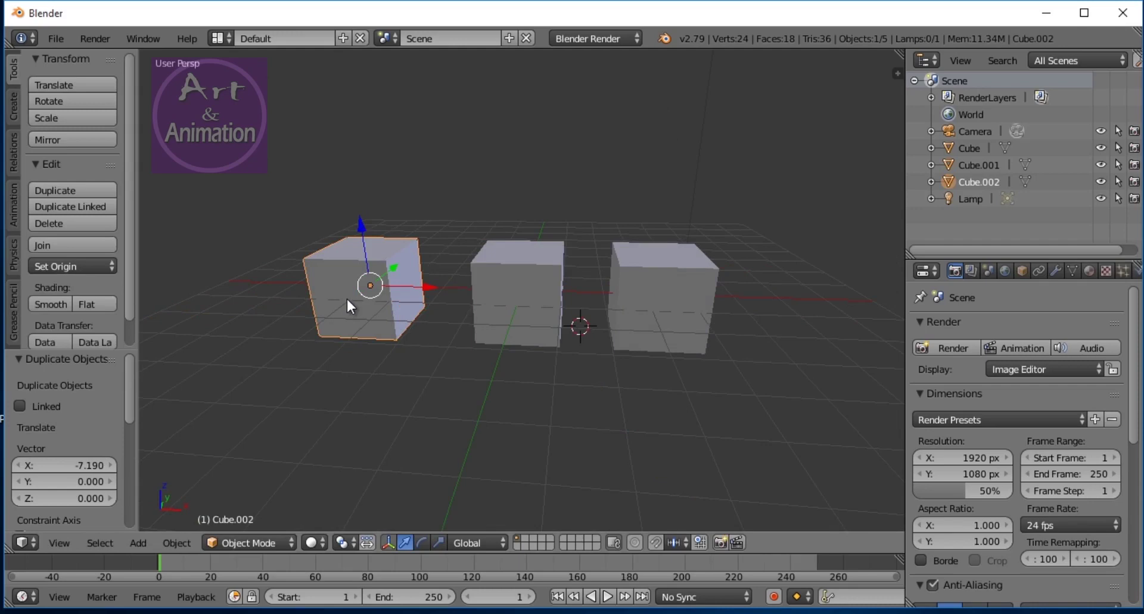
pyautogui.press('h')
pyautogui.rightClick(510, 292)
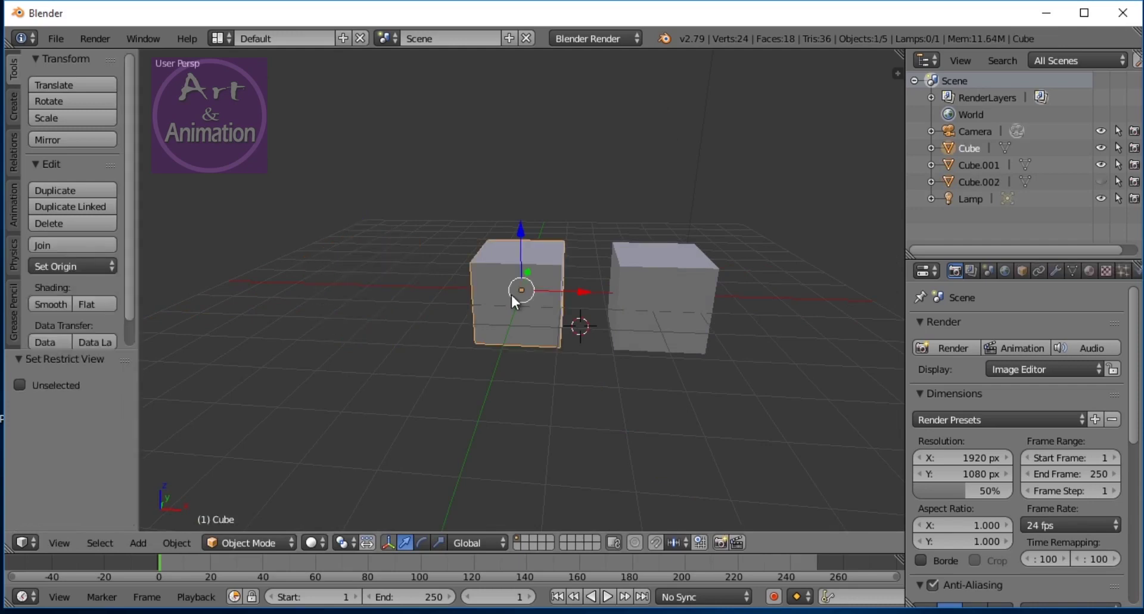
pyautogui.press('h')
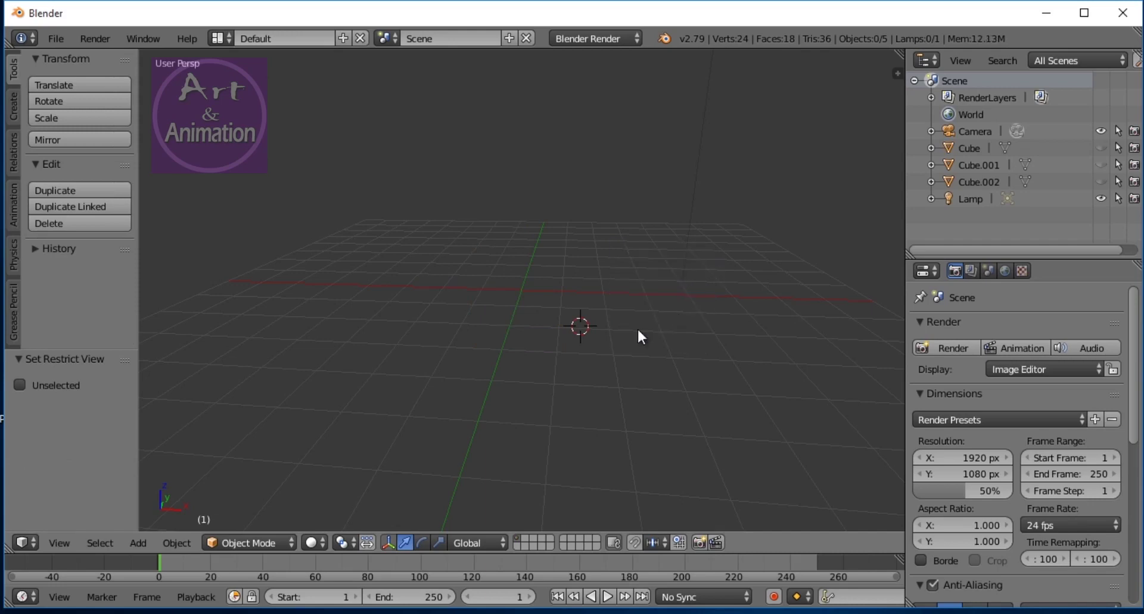
# Toggle the Outliner eye icons of Cube, Cube.001 and Cube.002 until all show, then orbit lower.
pyautogui.click(1101, 182)
pyautogui.click(1101, 148)
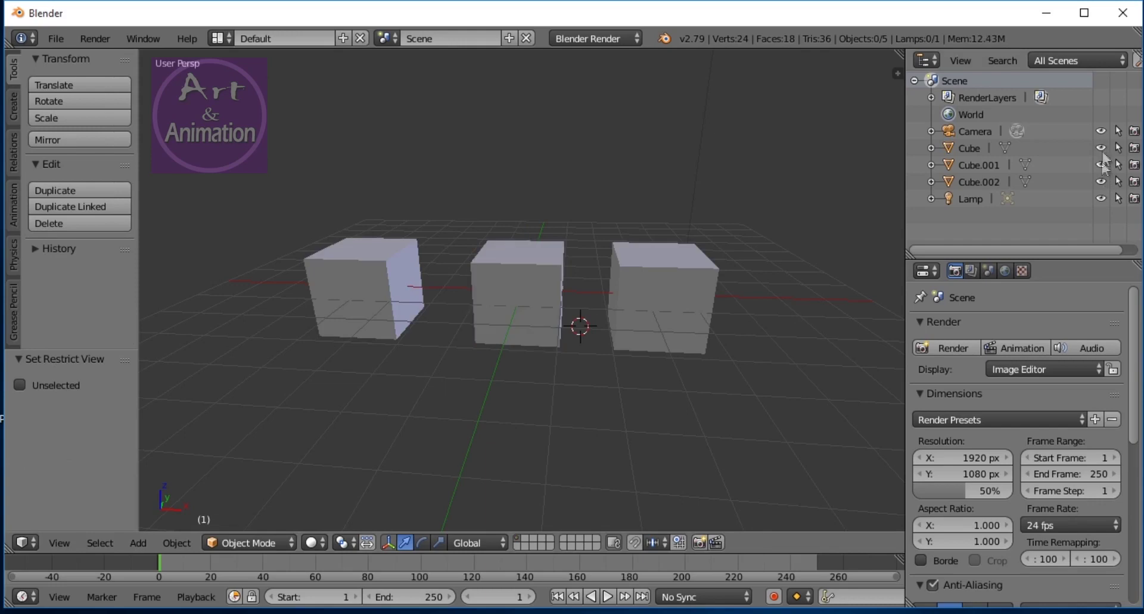
pyautogui.click(1101, 164)
pyautogui.click(1101, 181)
pyautogui.click(1101, 164)
pyautogui.click(1101, 181)
pyautogui.moveTo(566, 398); pyautogui.dragTo(513, 383, button='middle')
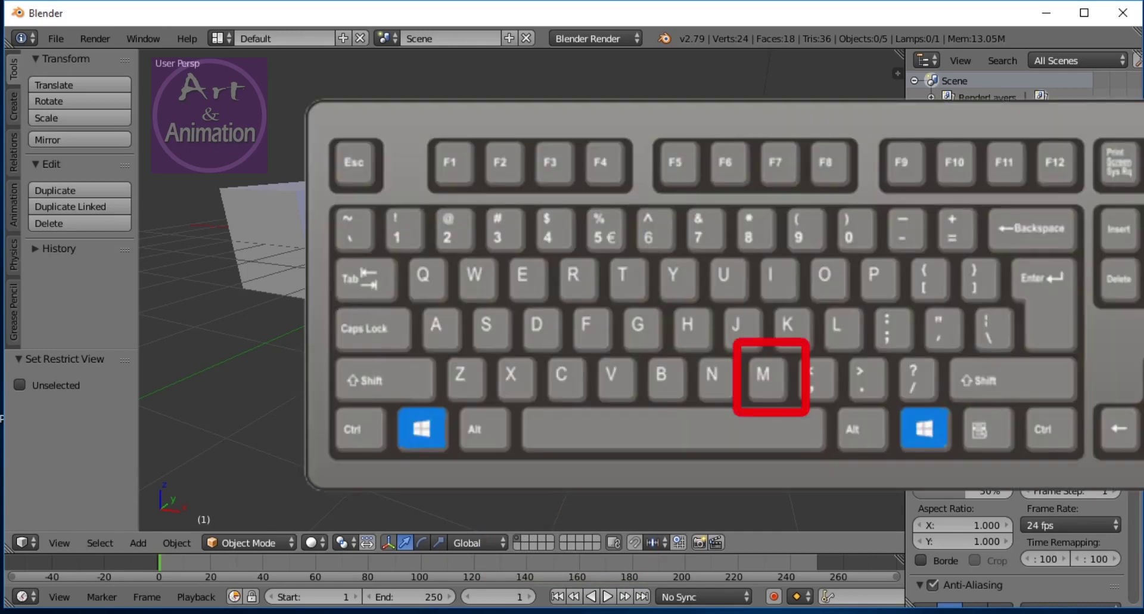
# Select the middle Cube and send it to the second layer via the Move to Layer popup.
pyautogui.press('m')
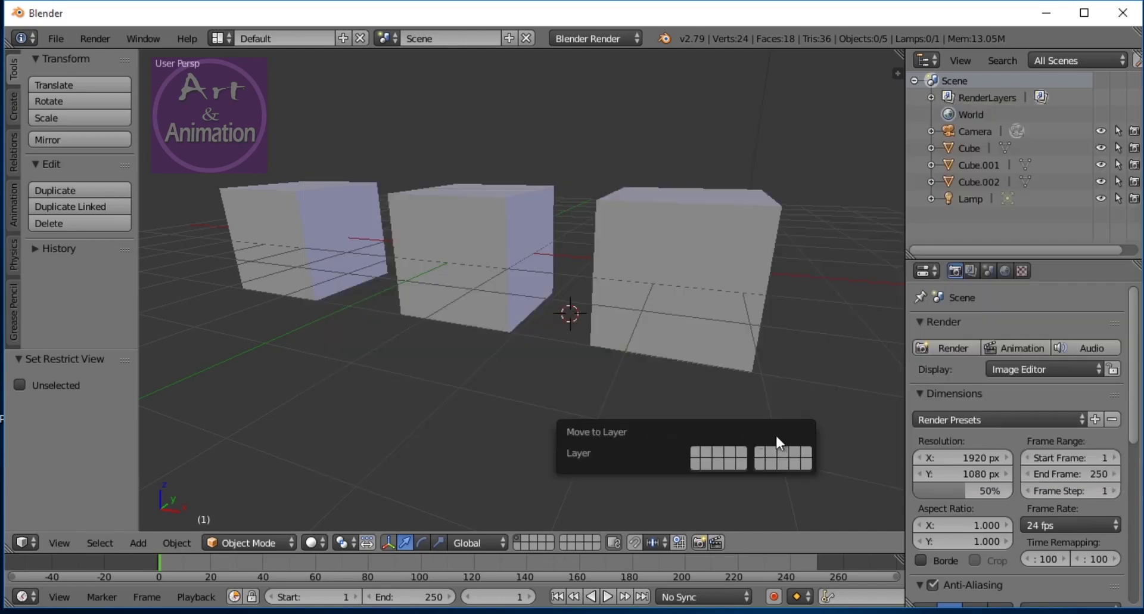
pyautogui.rightClick(309, 224)
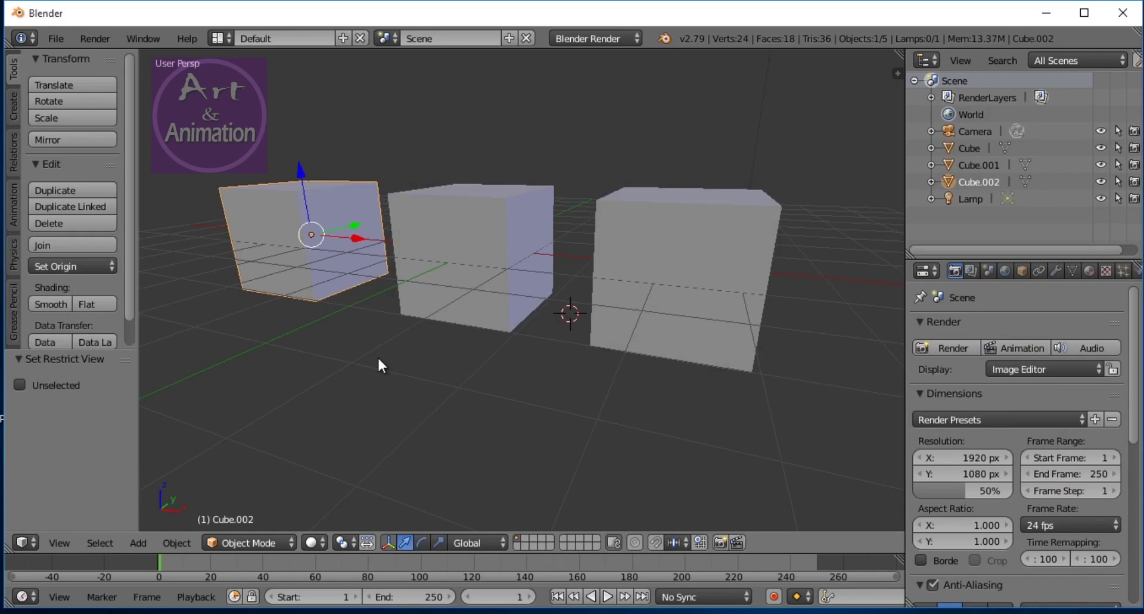
pyautogui.press('m')
pyautogui.press('m')
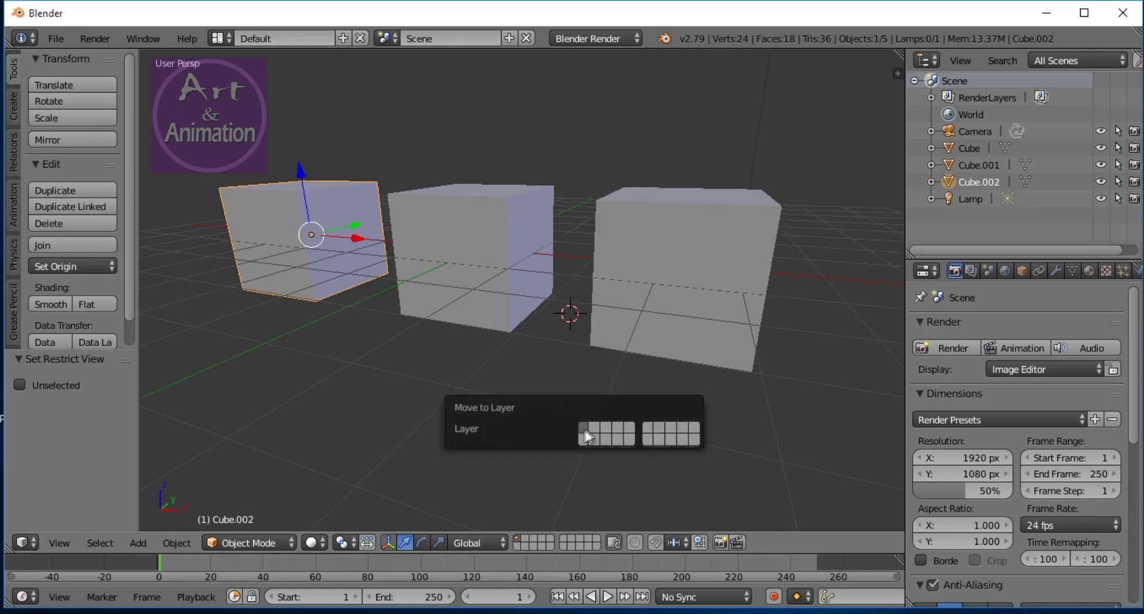
pyautogui.rightClick(517, 291)
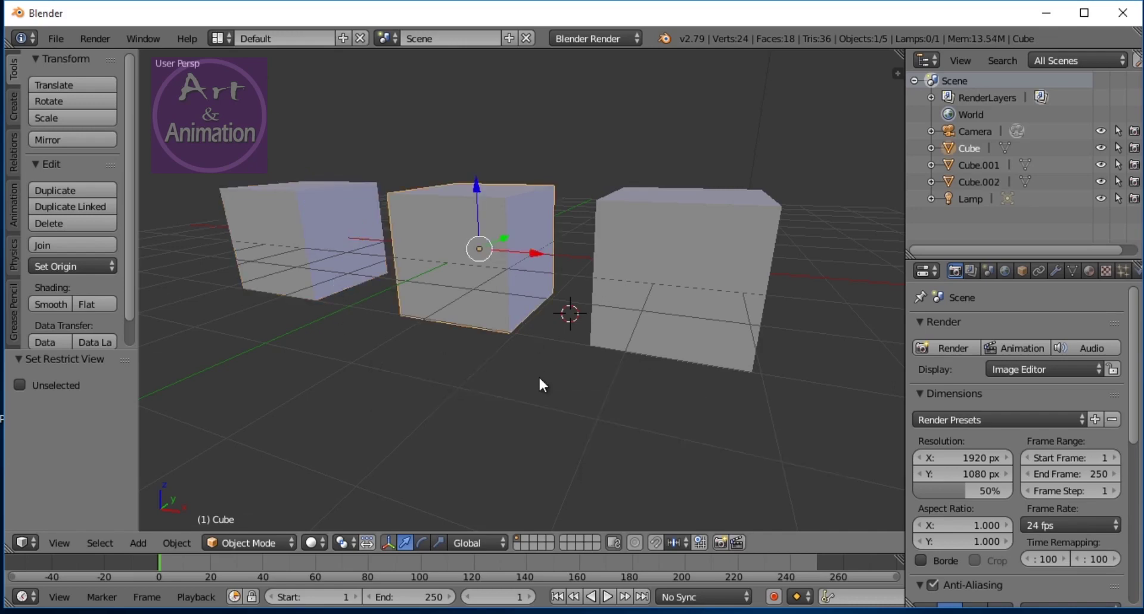
pyautogui.press('m')
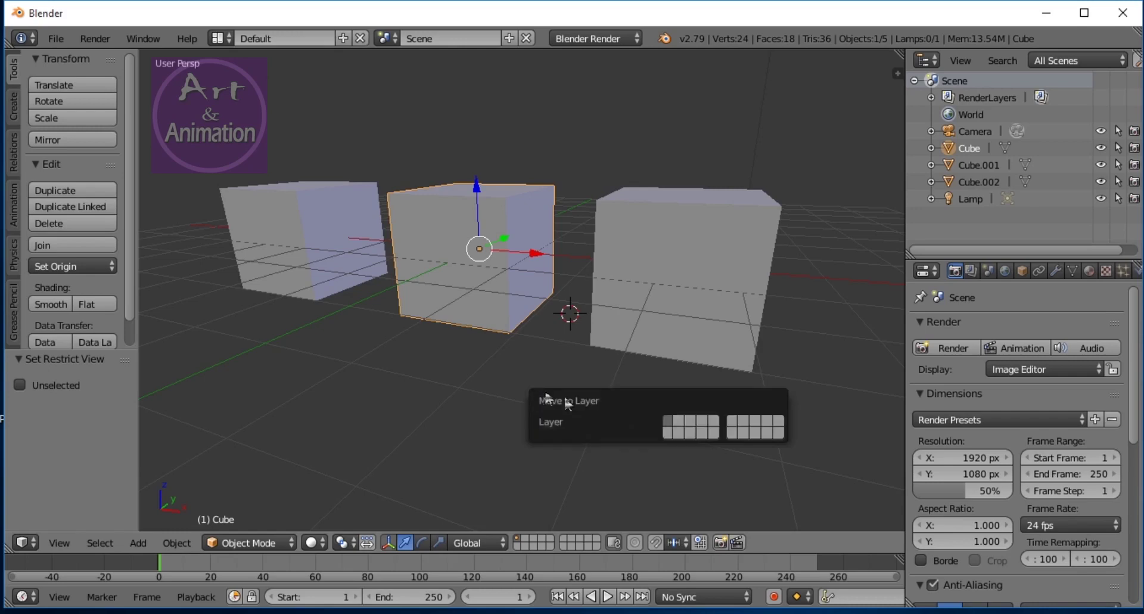
pyautogui.click(678, 420)
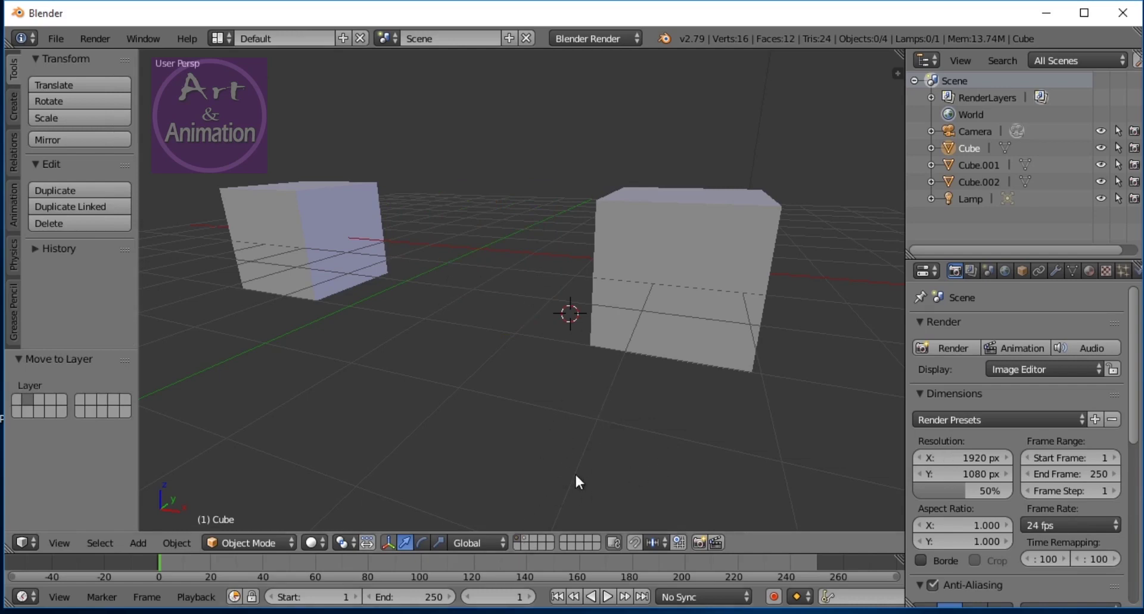
# Send the right cube Cube.001 to another layer, then show layers two and three alongside layer one.
pyautogui.click(524, 539)
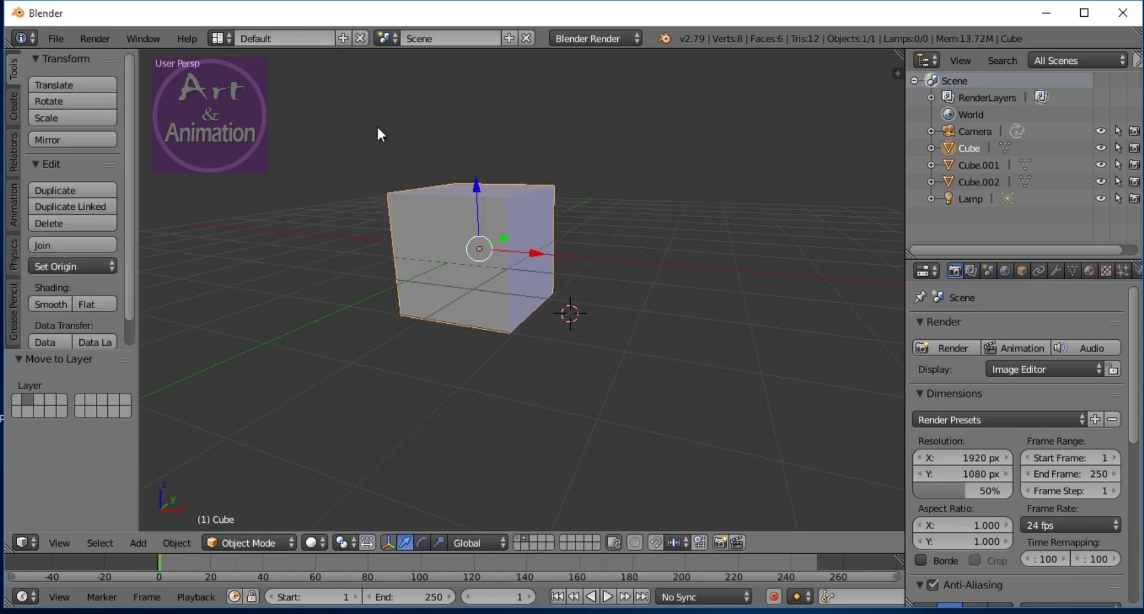
pyautogui.click(519, 538)
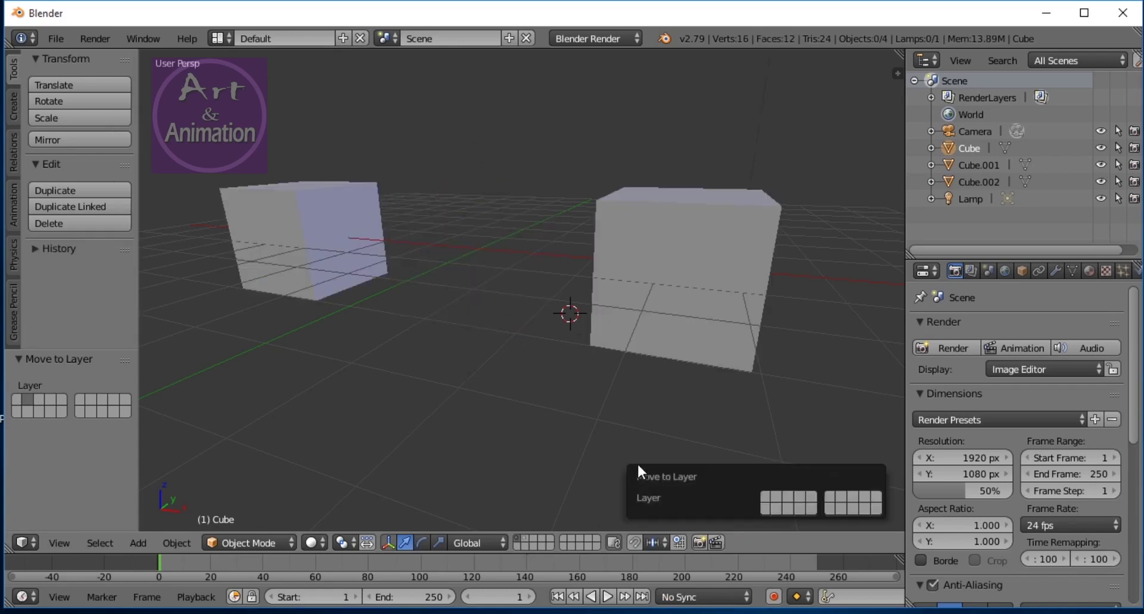
pyautogui.rightClick(712, 296)
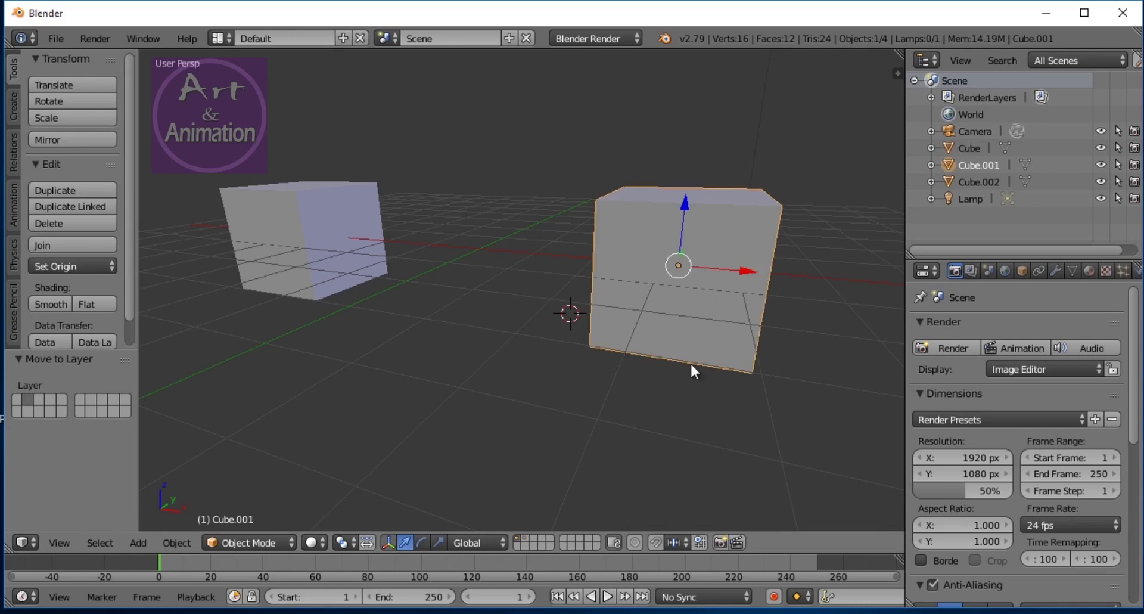
pyautogui.press('m')
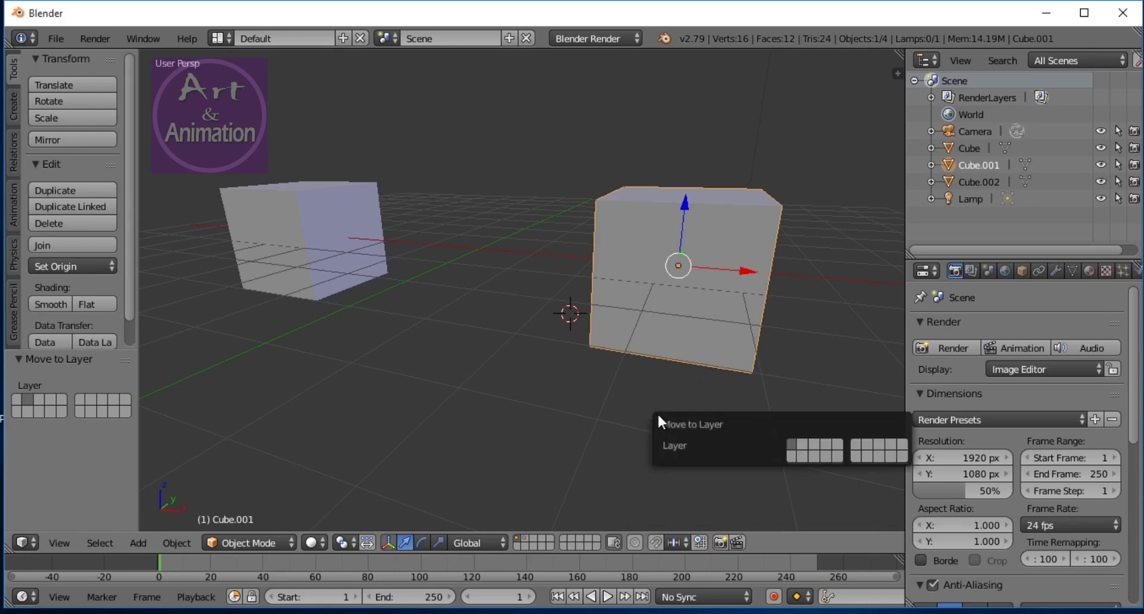
pyautogui.click(814, 444)
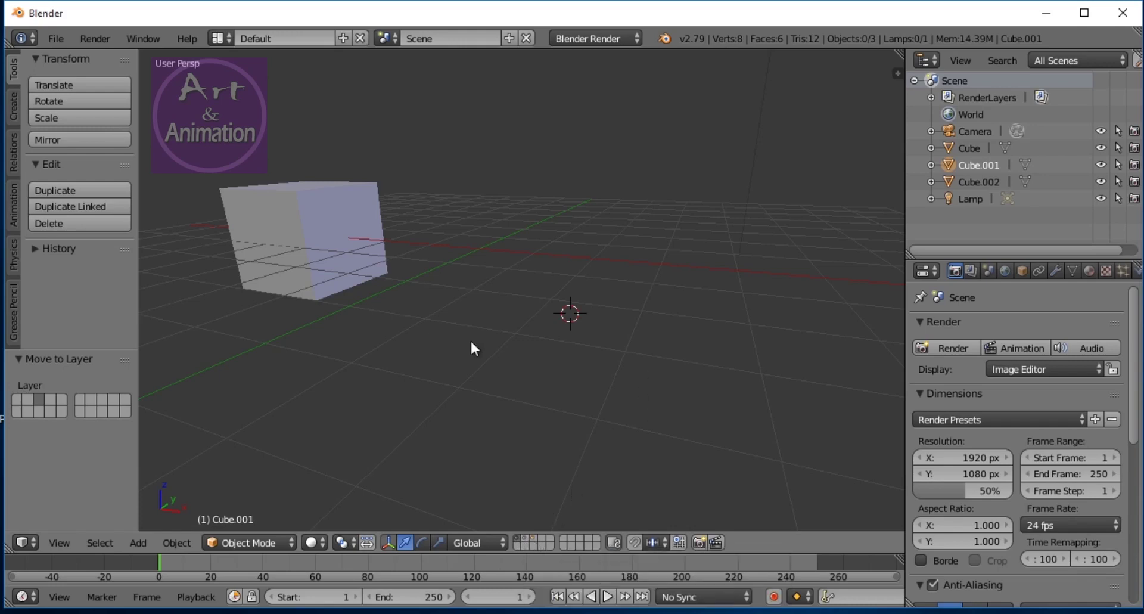
pyautogui.keyDown('shift'); pyautogui.click(526, 538); pyautogui.keyUp('shift')
pyautogui.keyDown('shift'); pyautogui.click(533, 537); pyautogui.keyUp('shift')
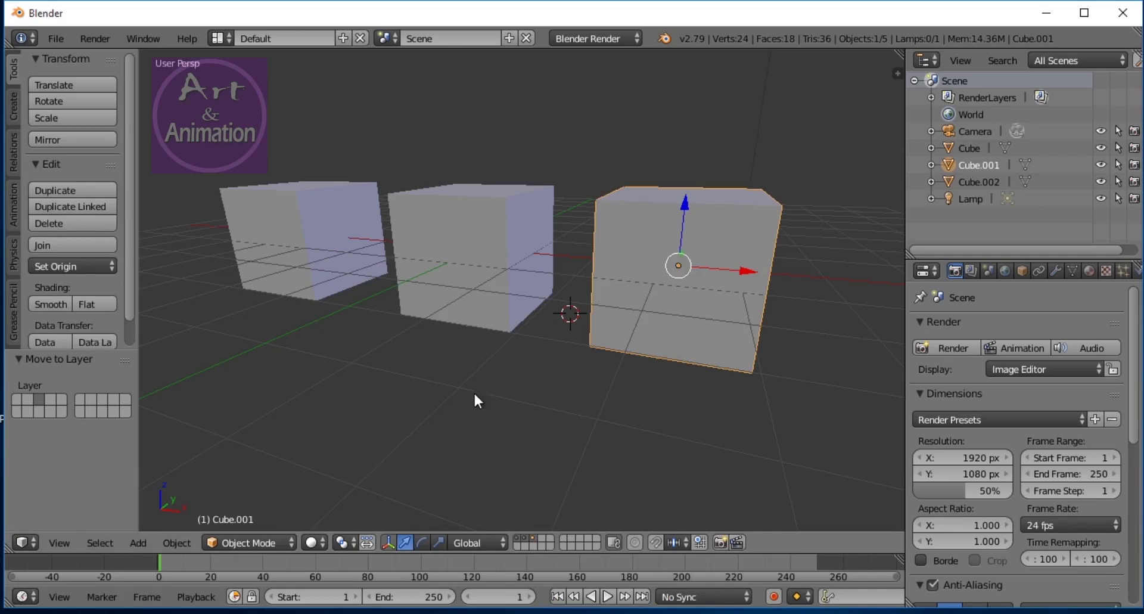
# Move the middle cube to layers 2, 3 and back to 1, then hide Cube.002's layer.
pyautogui.moveTo(502, 407); pyautogui.dragTo(471, 419, button='middle')
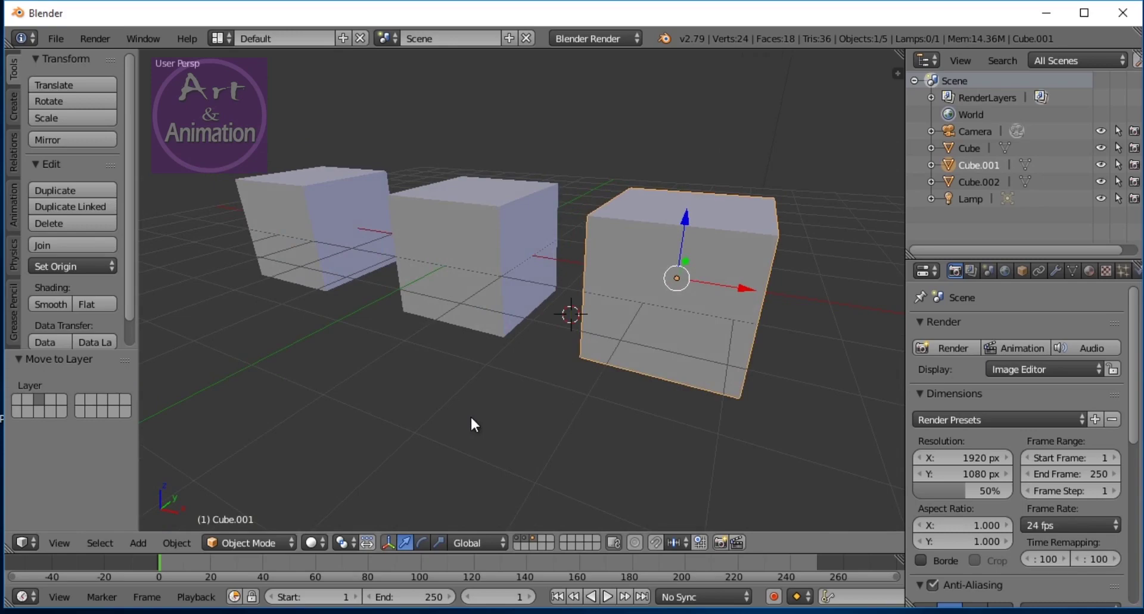
pyautogui.moveTo(449, 411); pyautogui.dragTo(417, 408, button='middle')
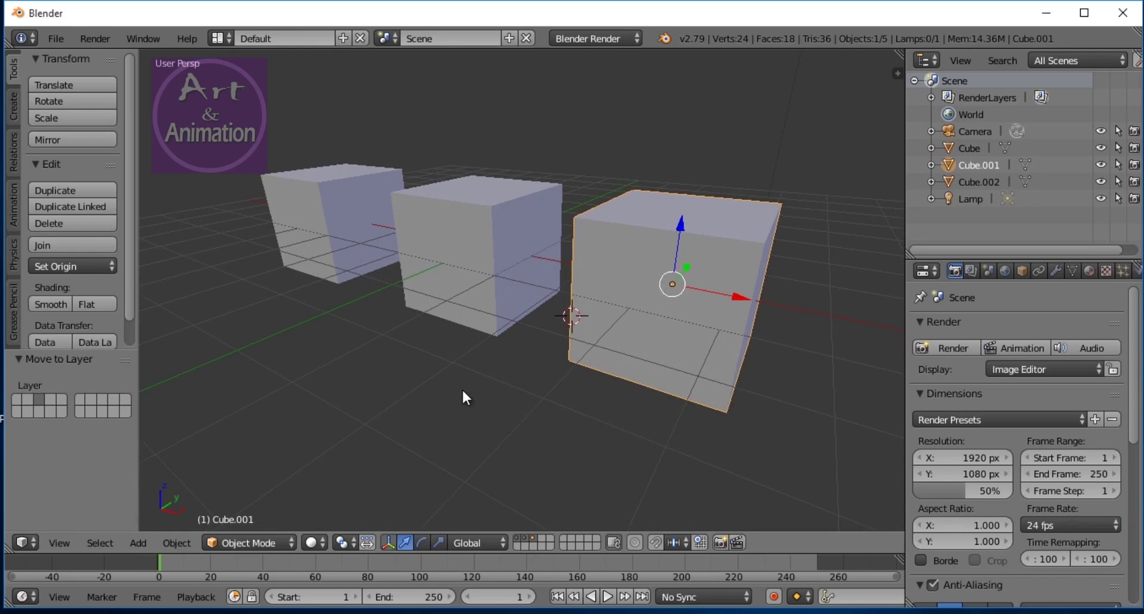
pyautogui.moveTo(559, 385); pyautogui.dragTo(577, 442, button='middle')
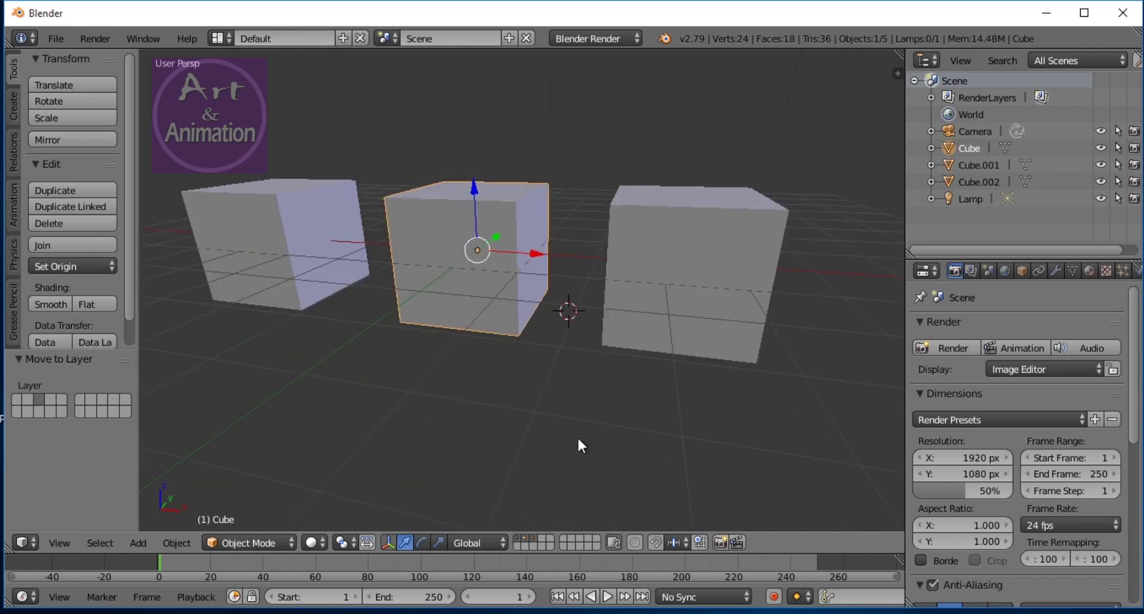
pyautogui.press('m')
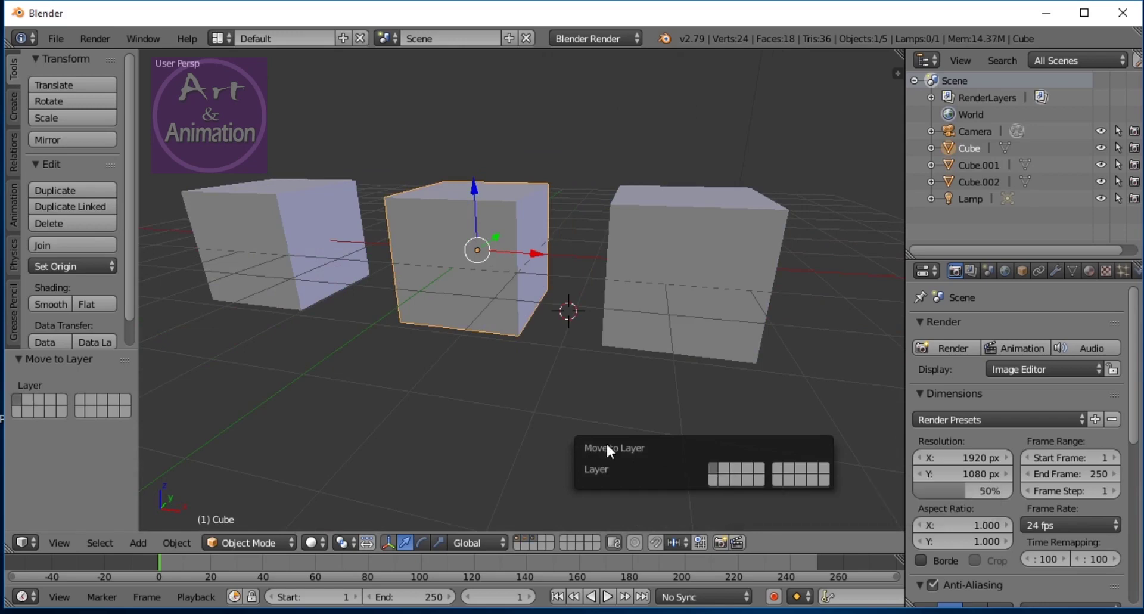
pyautogui.click(717, 470)
pyautogui.press('3')
pyautogui.press('1')
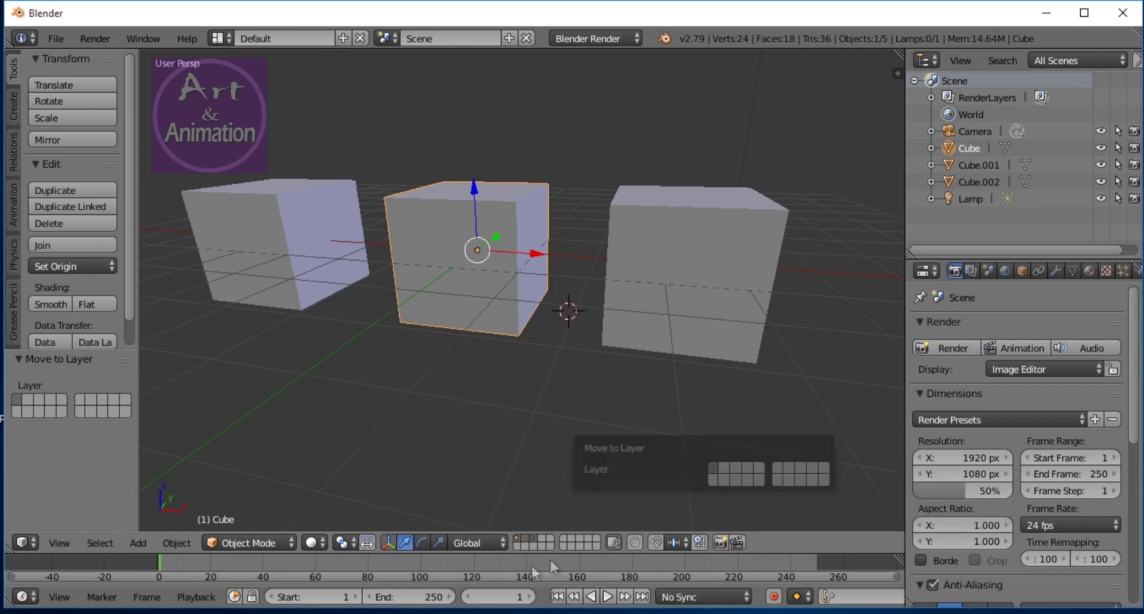
pyautogui.click(521, 538)
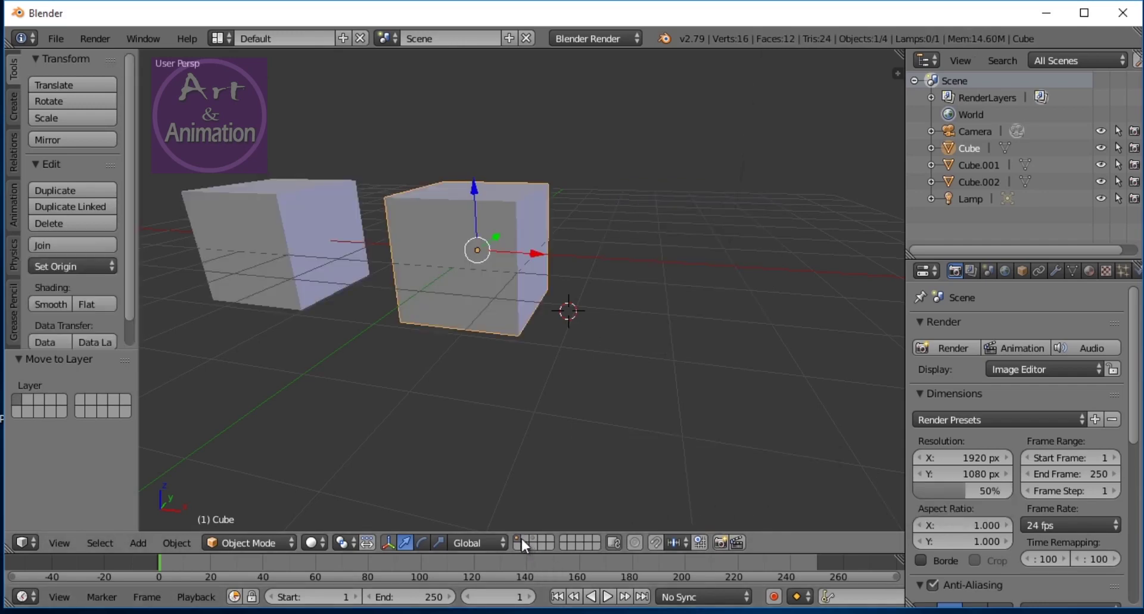
# Enable the three cube layers together in the header layer buttons so every cube shows.
pyautogui.click(525, 538)
pyautogui.keyDown('shift'); pyautogui.click(519, 538); pyautogui.keyUp('shift')
pyautogui.keyDown('shift'); pyautogui.click(535, 539); pyautogui.keyUp('shift')
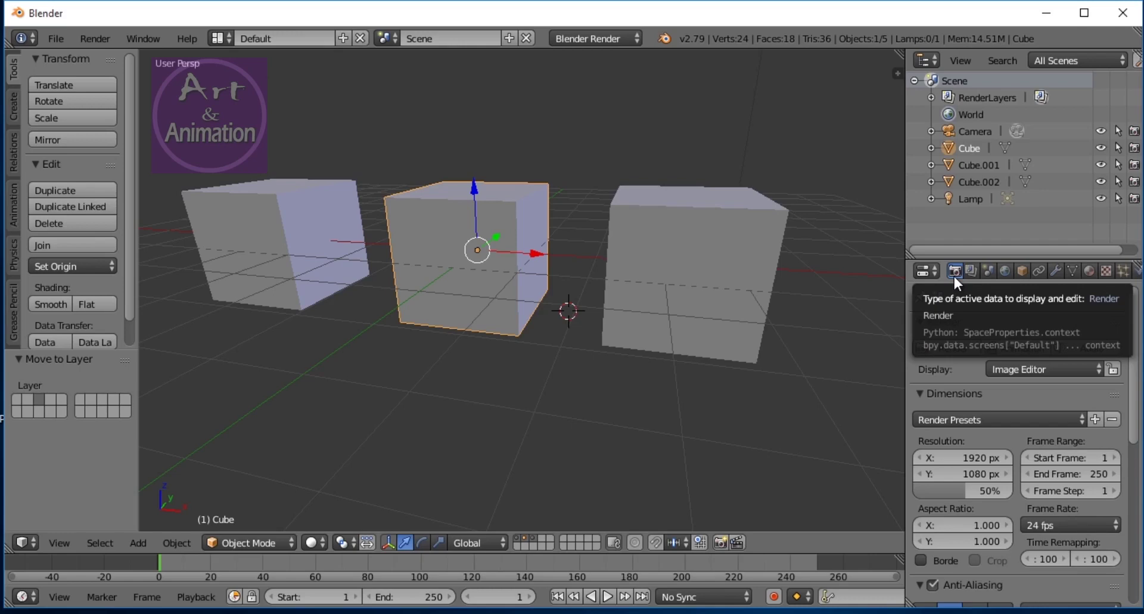
pyautogui.scroll(-10, 1123, 520)
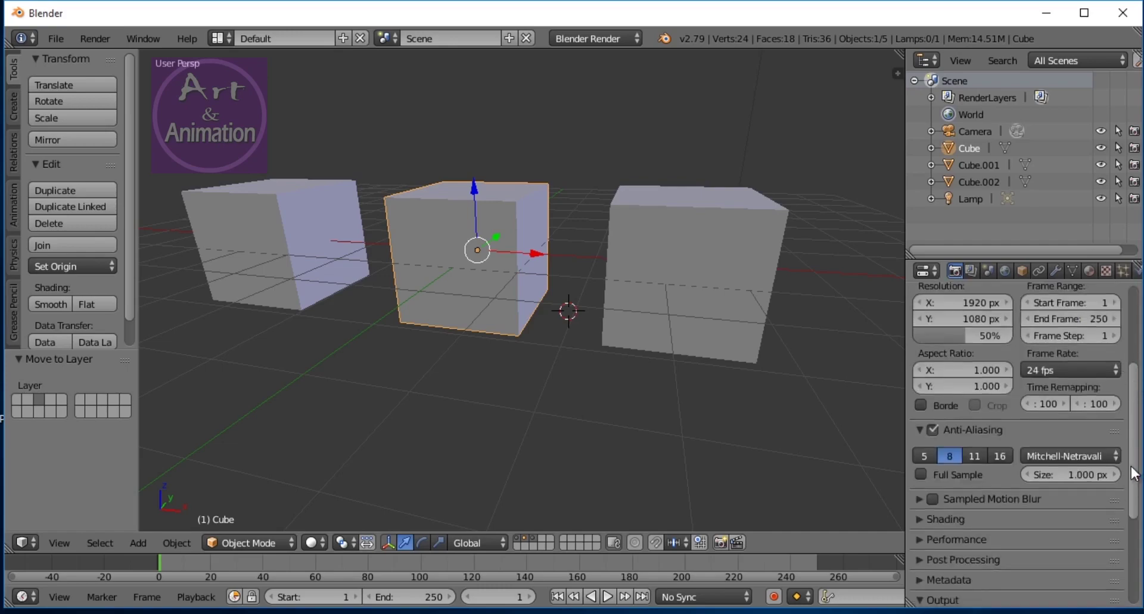
pyautogui.scroll(-3, 1122, 512)
pyautogui.scroll(6, 1120, 476)
pyautogui.scroll(-5, 1121, 513)
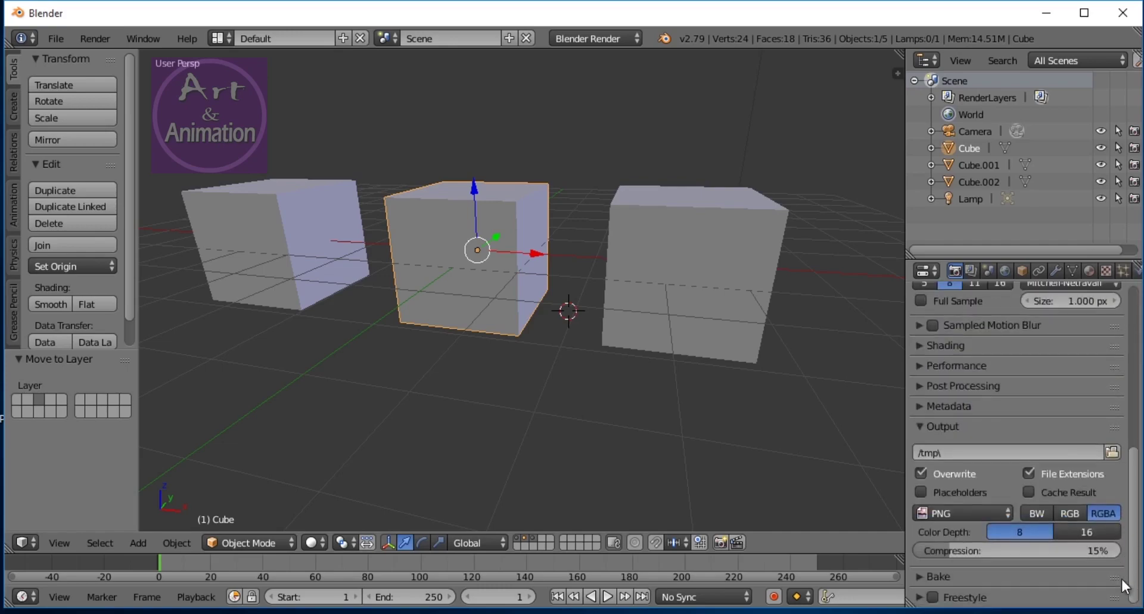
pyautogui.scroll(5, 1123, 506)
pyautogui.scroll(3, 1126, 432)
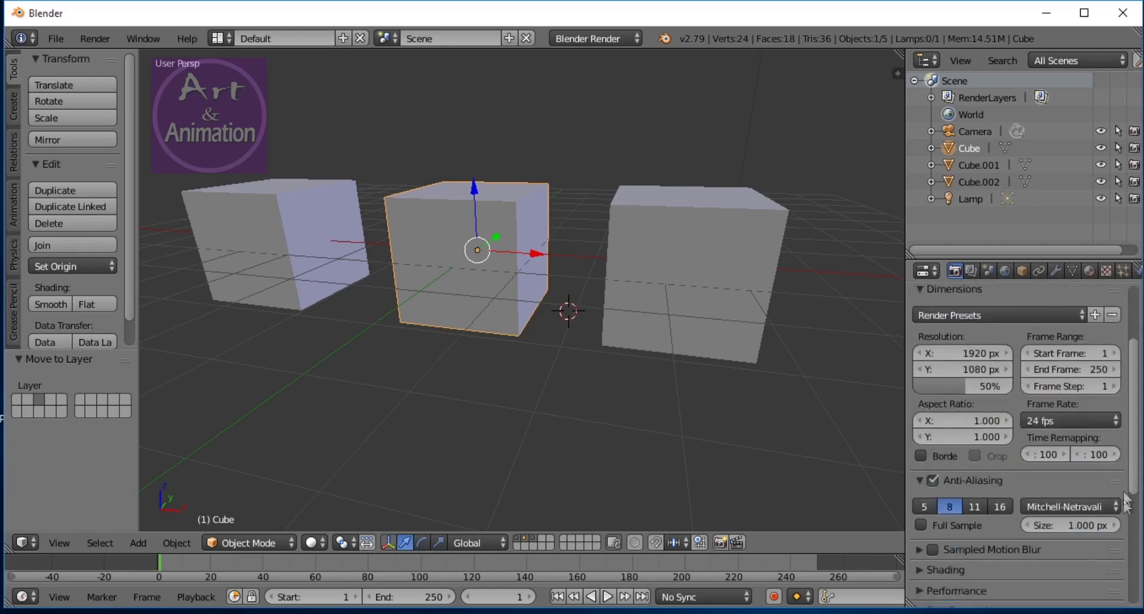
pyautogui.scroll(1, 1126, 416)
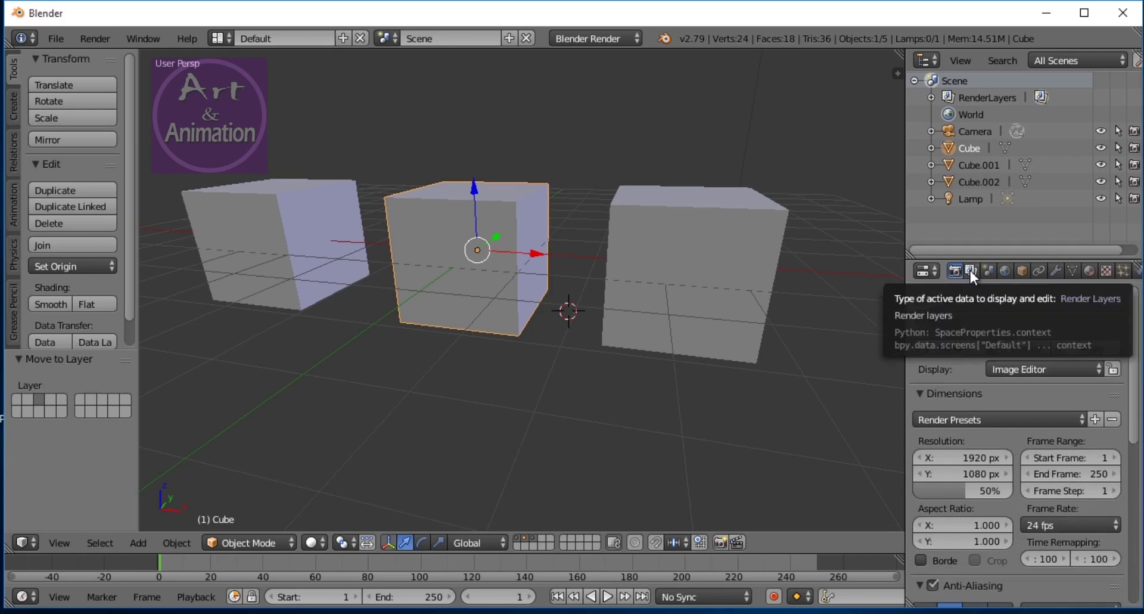
# Open the Render Layers tab and scroll its RenderLayer panels (Solid, Halo, ZTransp, Sky, Edge, Strand).
pyautogui.click(970, 271)
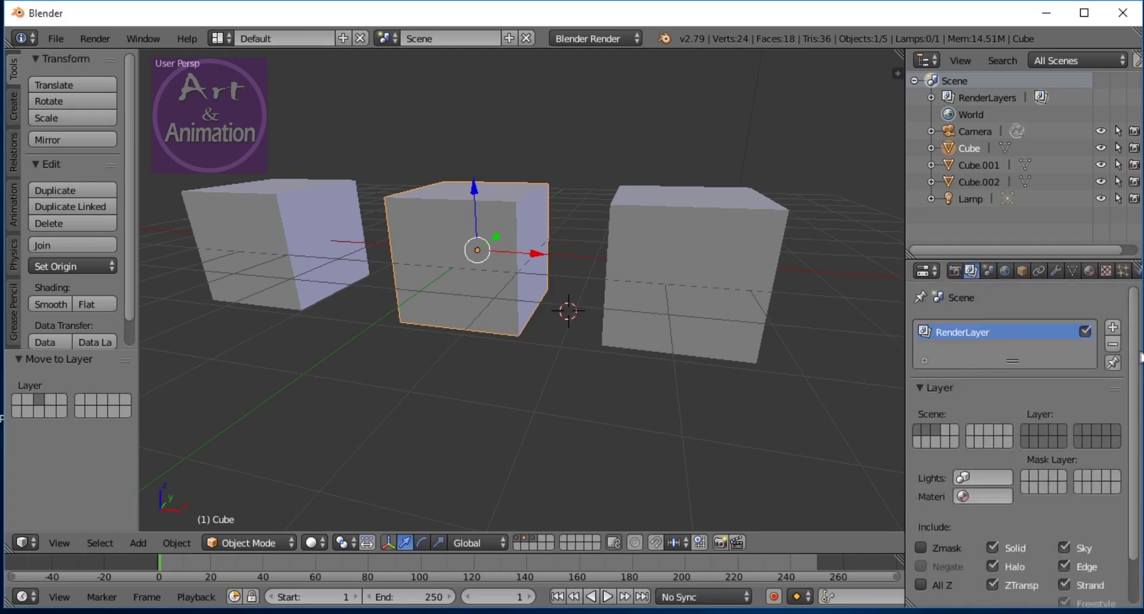
pyautogui.scroll(-2, 1135, 369)
pyautogui.scroll(2, 1133, 429)
pyautogui.scroll(-2, 1132, 441)
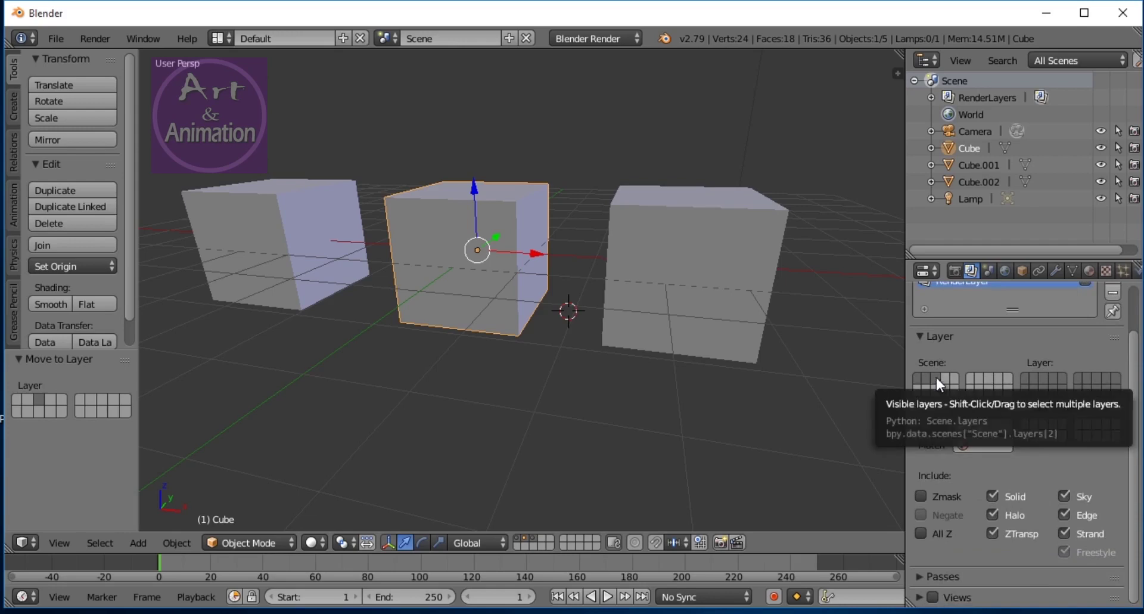
pyautogui.scroll(2, 1136, 417)
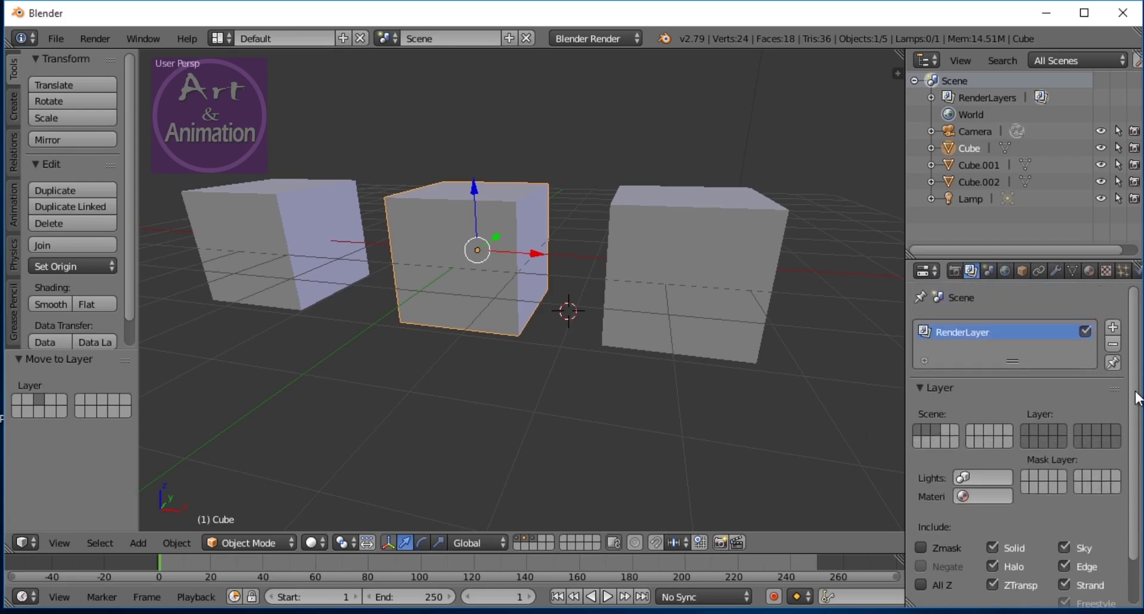
pyautogui.scroll(-2, 1137, 453)
pyautogui.scroll(2, 1138, 430)
pyautogui.scroll(-1, 1137, 426)
pyautogui.scroll(-1, 1137, 423)
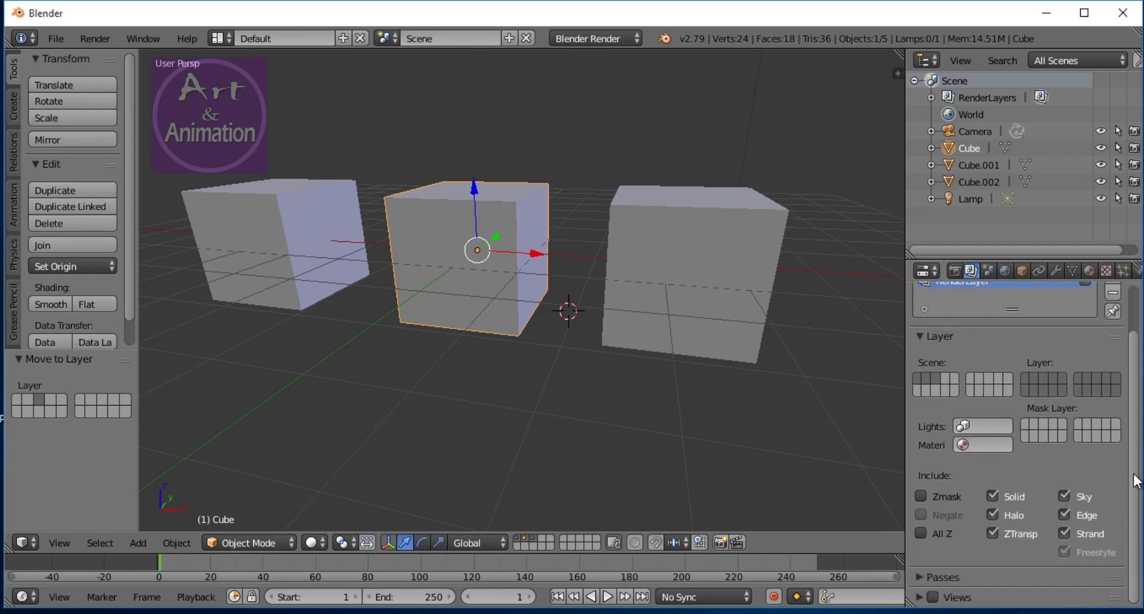
pyautogui.scroll(2, 1137, 423)
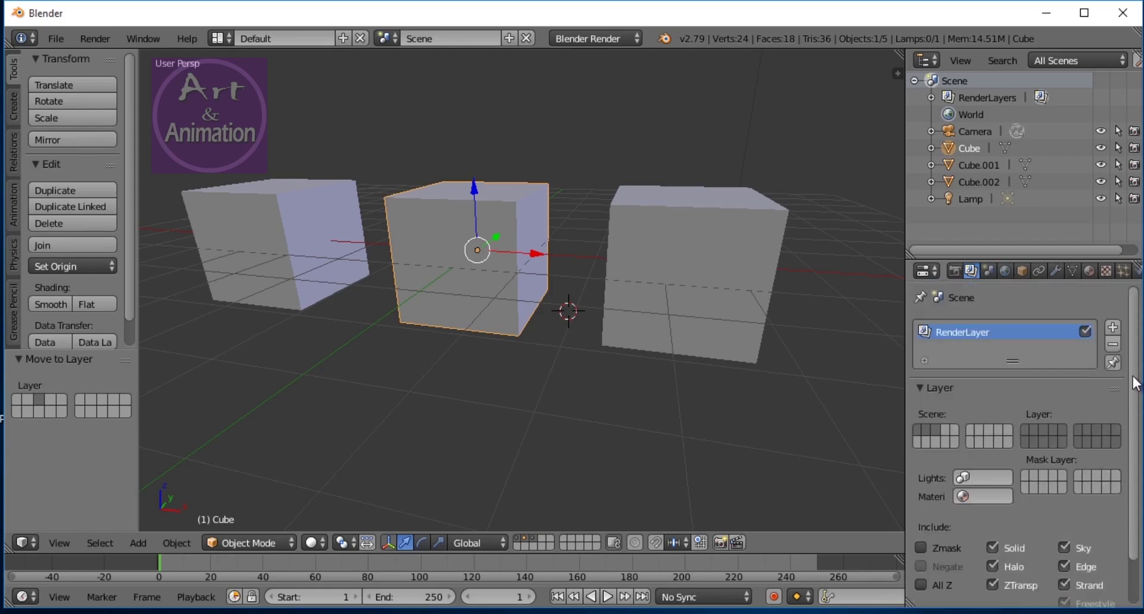
# Browse the Scene, World and Object tabs, ending on the Cube's location 0, rotation 0°, scale 1.000.
pyautogui.click(987, 269)
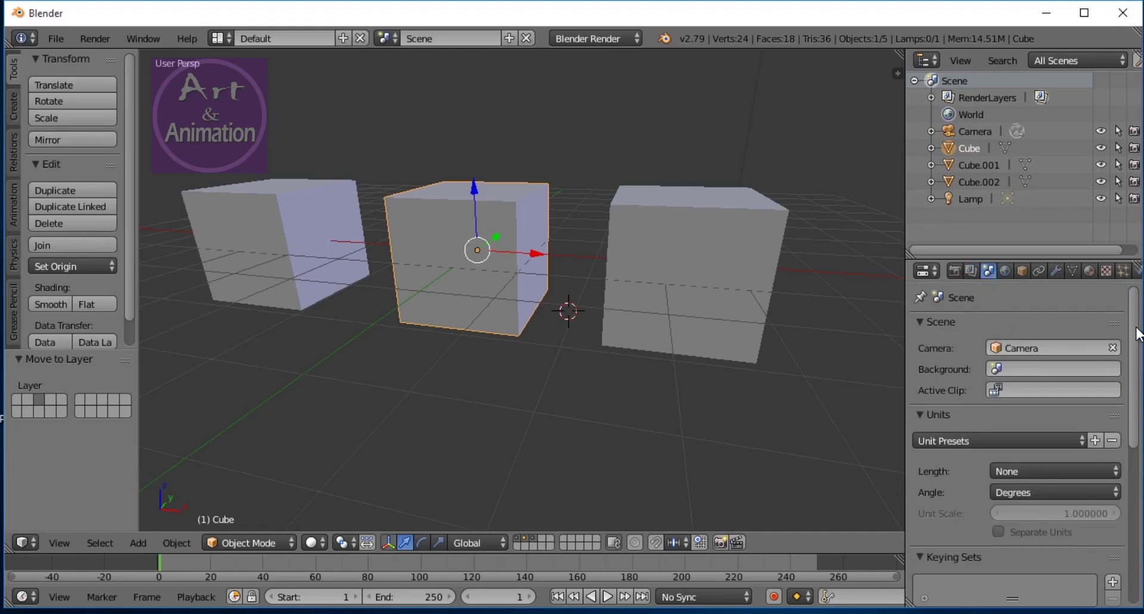
pyautogui.moveTo(1137, 333)
pyautogui.mouseDown()
pyautogui.moveTo(1137, 524)
pyautogui.moveTo(1133, 350)
pyautogui.mouseUp()
pyautogui.click(1004, 272)
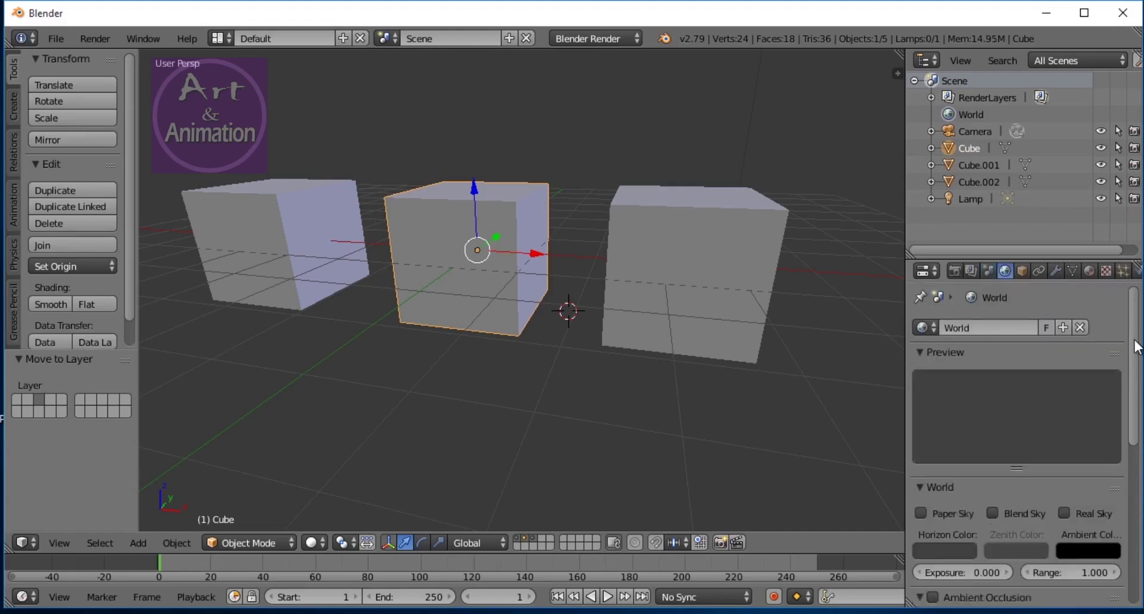
pyautogui.moveTo(1136, 348)
pyautogui.mouseDown()
pyautogui.moveTo(1136, 429)
pyautogui.moveTo(1135, 340)
pyautogui.mouseUp()
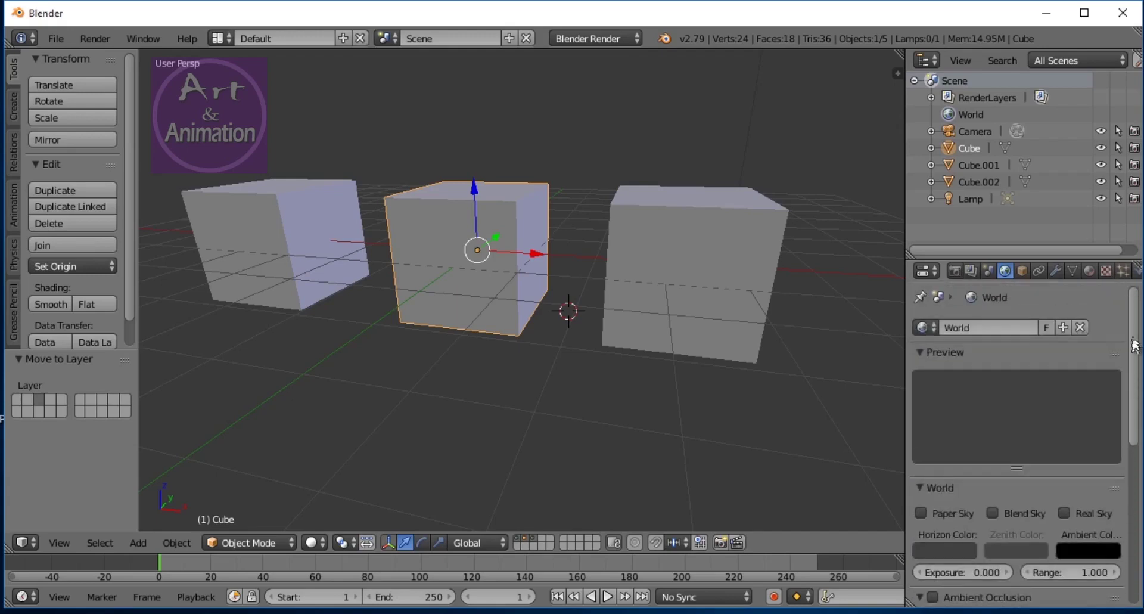
pyautogui.click(1022, 271)
pyautogui.moveTo(1138, 354)
pyautogui.mouseDown()
pyautogui.moveTo(1140, 524)
pyautogui.moveTo(1140, 337)
pyautogui.mouseUp()
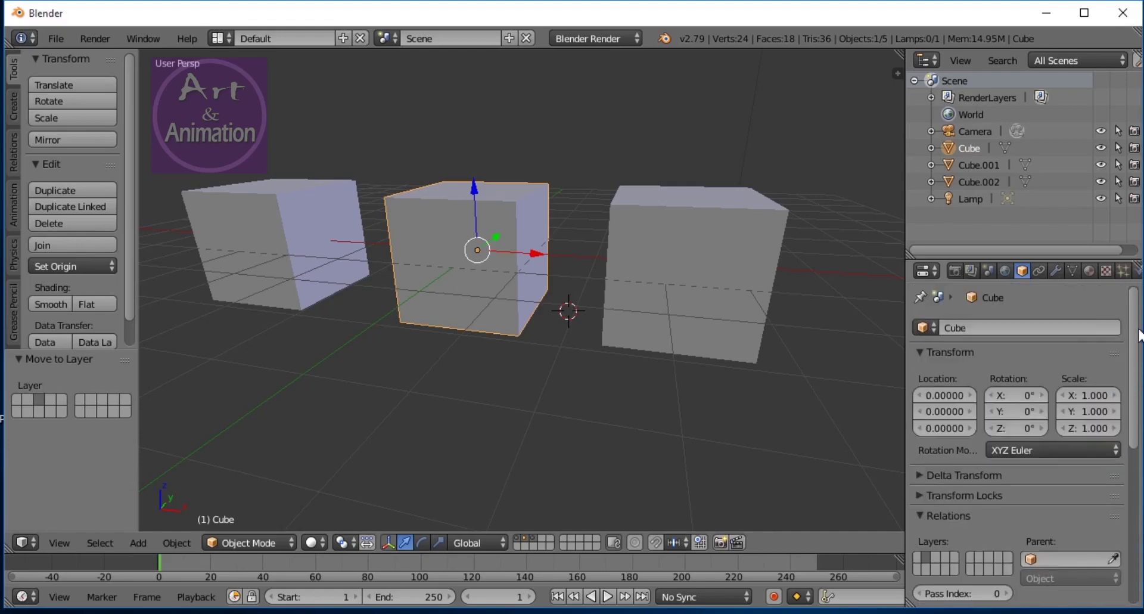
# Browse the Cube's Add Object Constraint list, then show its Add Modifier list in the Modifiers tab.
pyautogui.click(1039, 271)
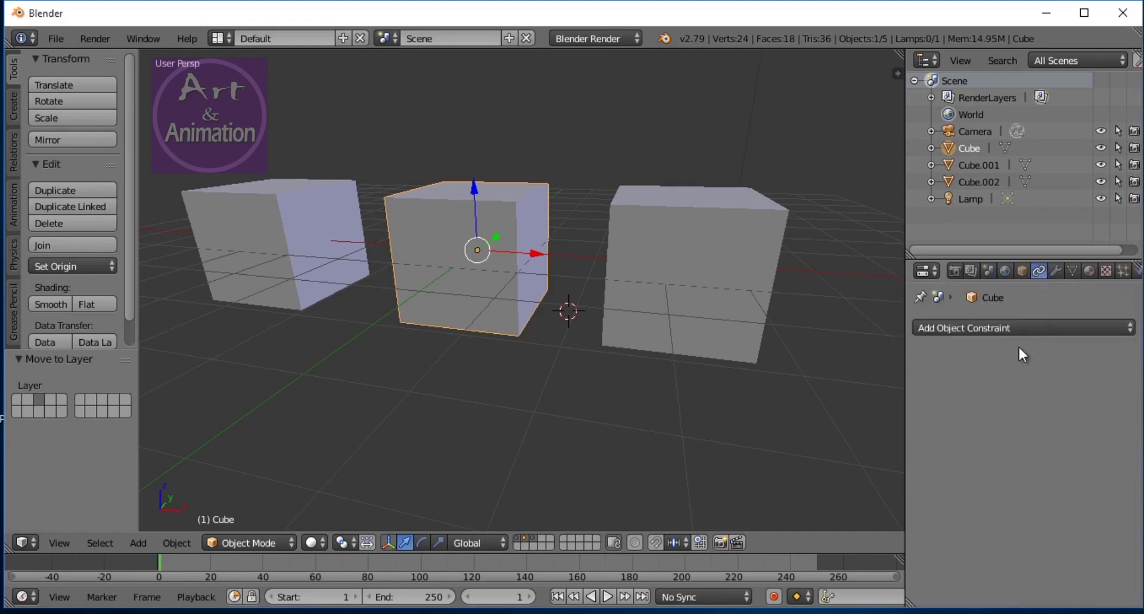
pyautogui.click(1107, 327)
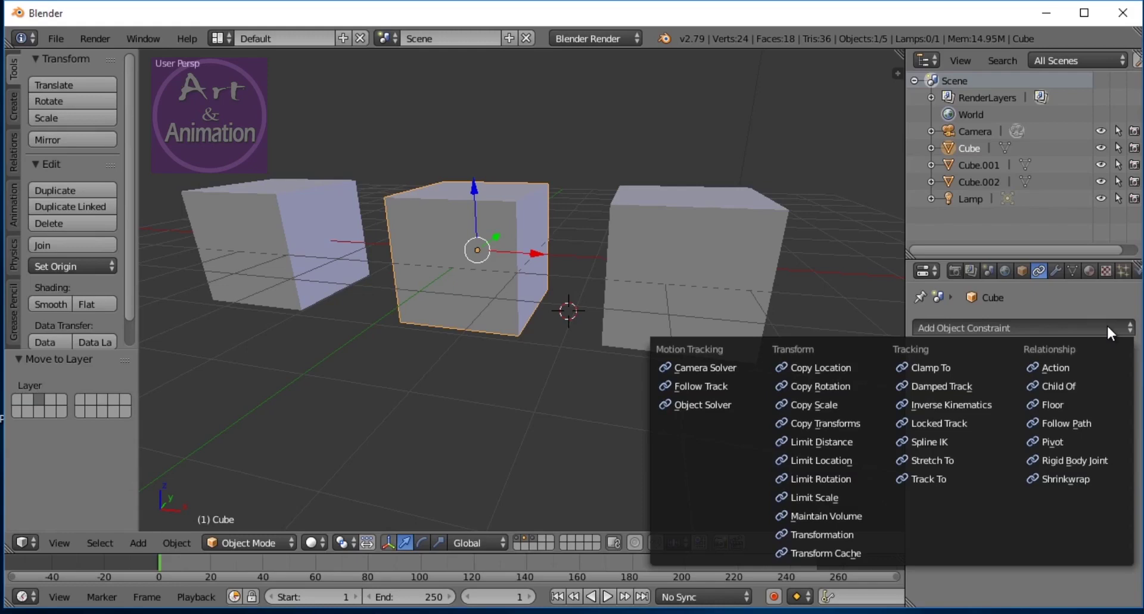
pyautogui.click(920, 367)
pyautogui.click(1055, 270)
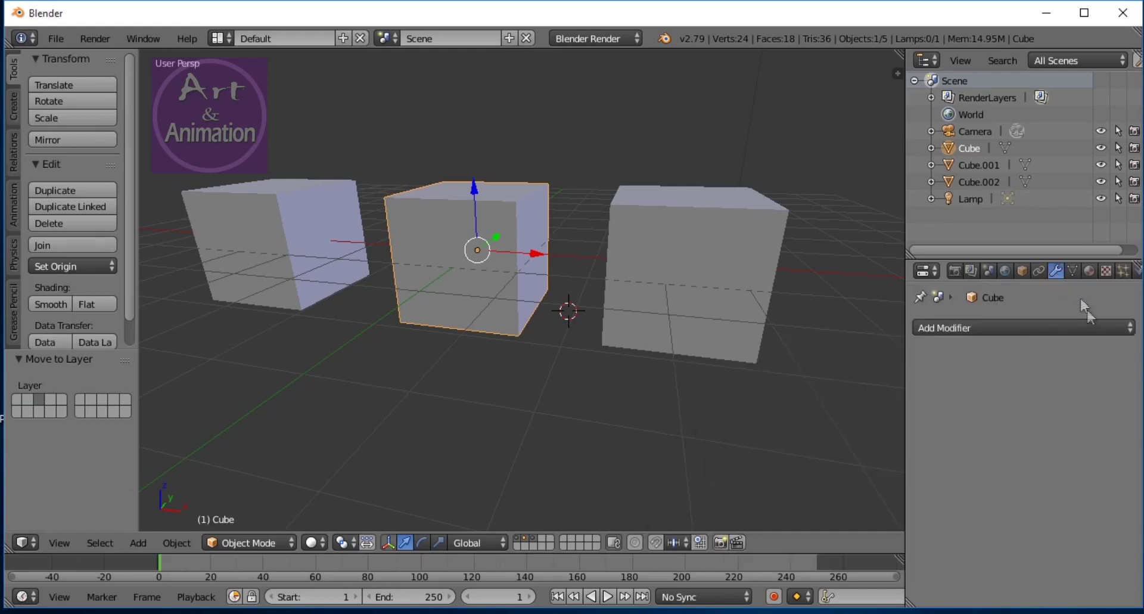
pyautogui.click(1131, 337)
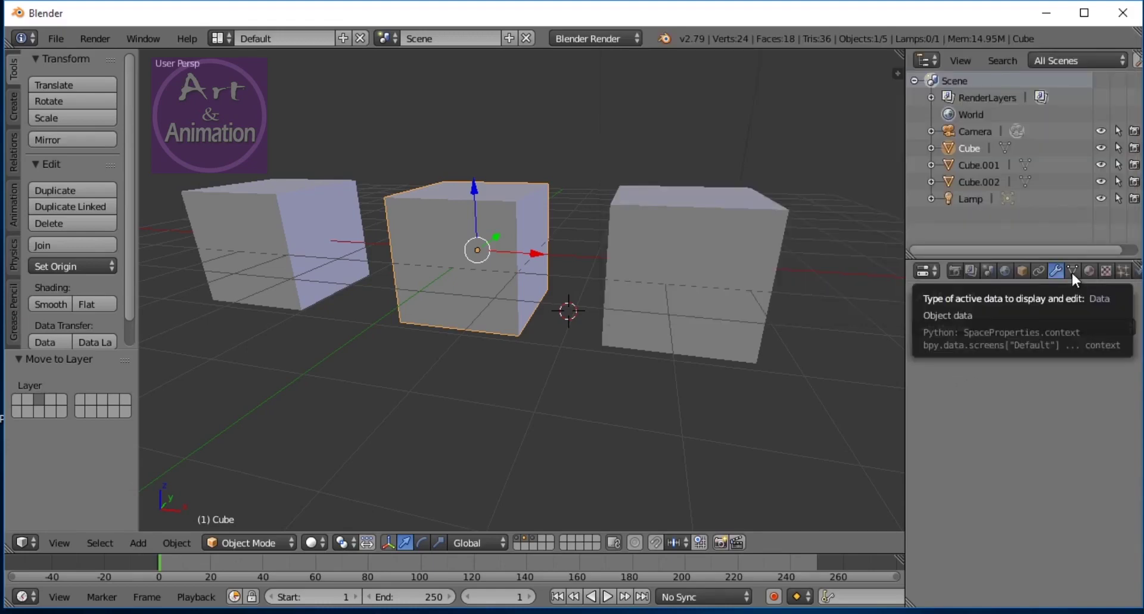
# Scroll through the Cube's mesh data settings.
pyautogui.click(1072, 270)
pyautogui.scroll(-6, 1080, 403)
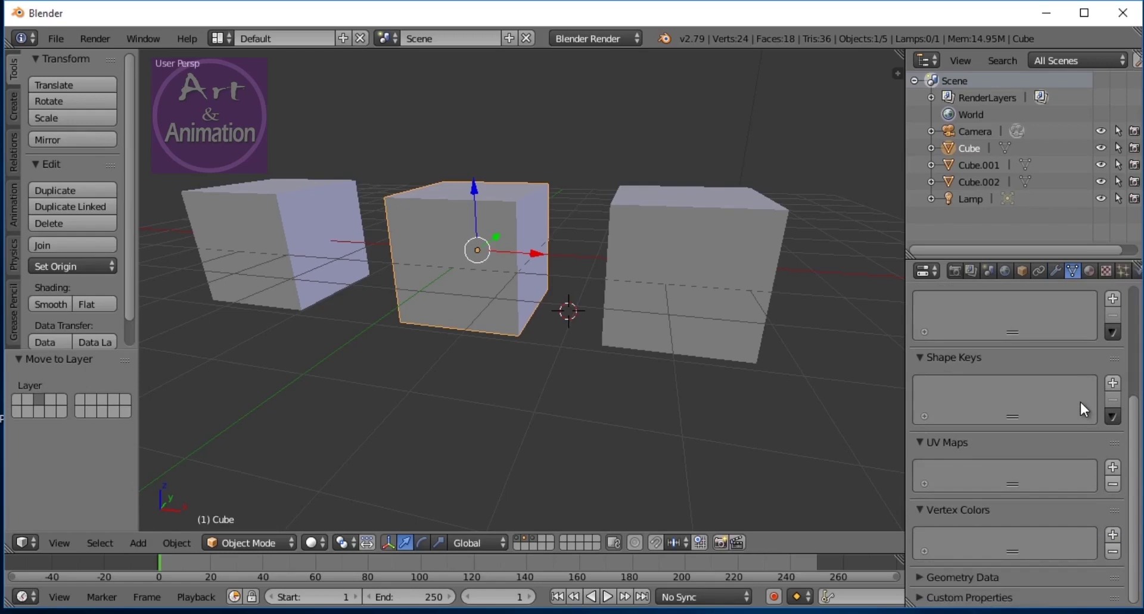
pyautogui.scroll(5, 1025, 400)
pyautogui.scroll(-4, 1054, 397)
pyautogui.scroll(6, 1053, 396)
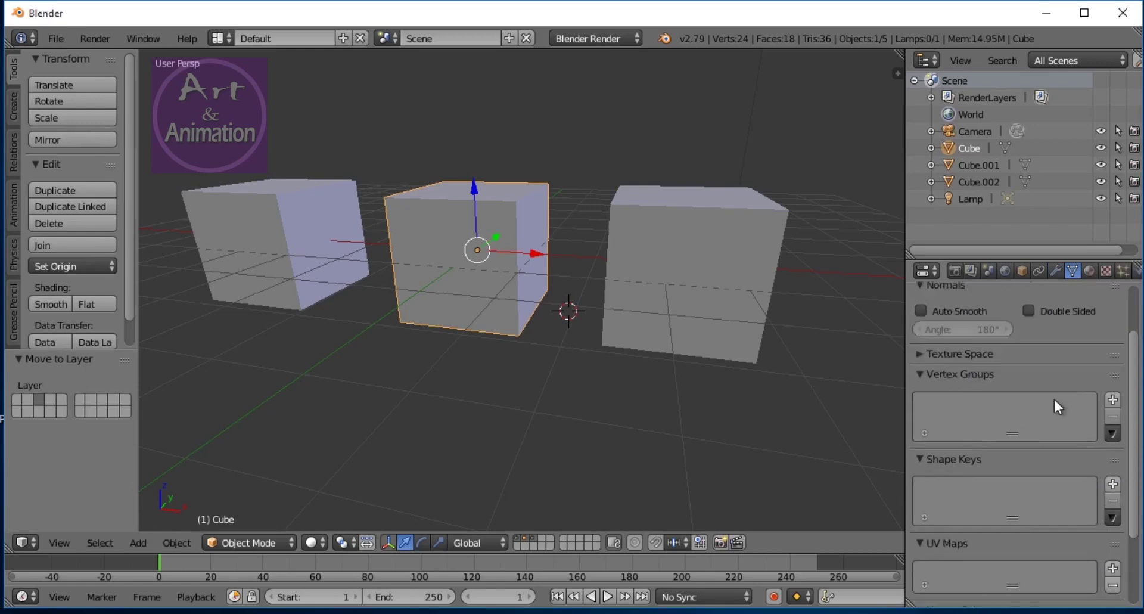
# Look over the Cube's material settings, scrolling down the panel.
pyautogui.click(1088, 271)
pyautogui.moveTo(1138, 375)
pyautogui.mouseDown()
pyautogui.moveTo(1125, 560)
pyautogui.moveTo(1123, 338)
pyautogui.mouseUp()
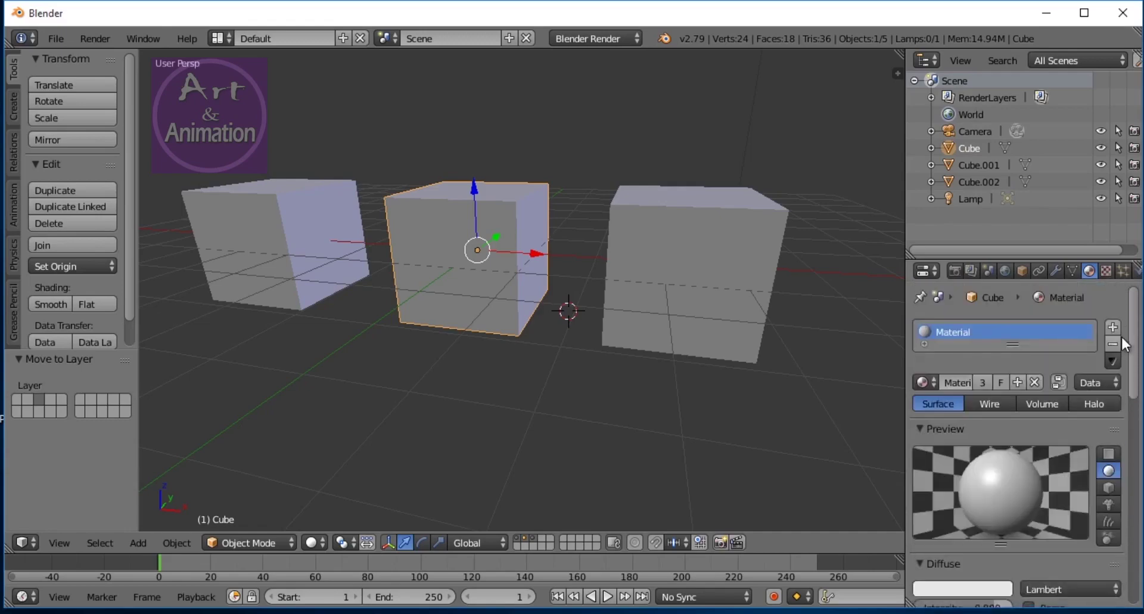
pyautogui.scroll(-5, 1121, 373)
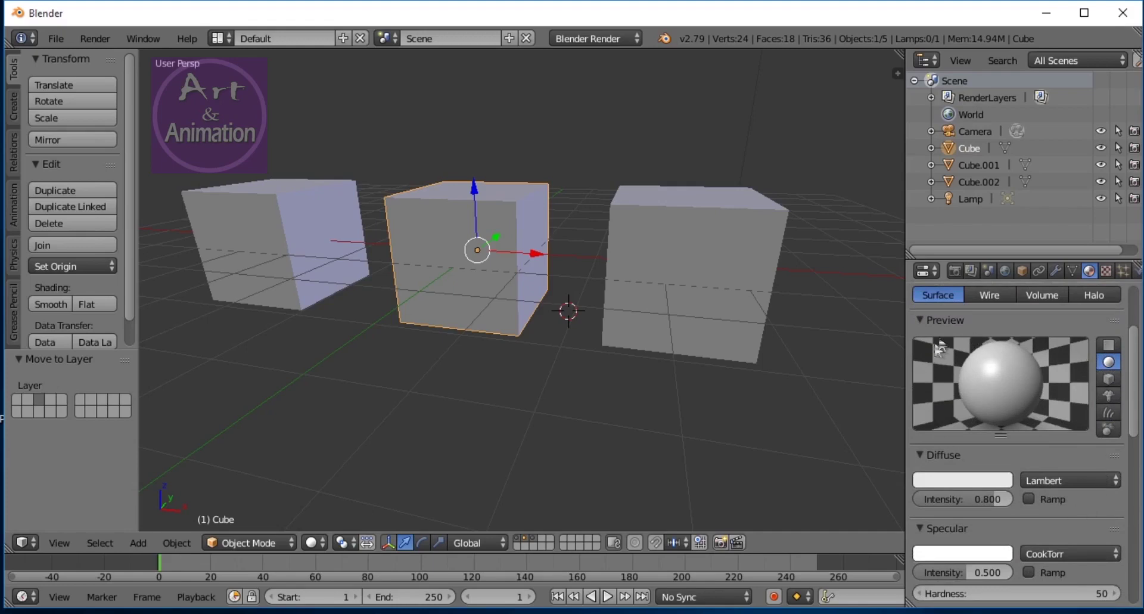
# Review the material's texture settings, then switch to the Cube's empty particle settings.
pyautogui.click(1105, 271)
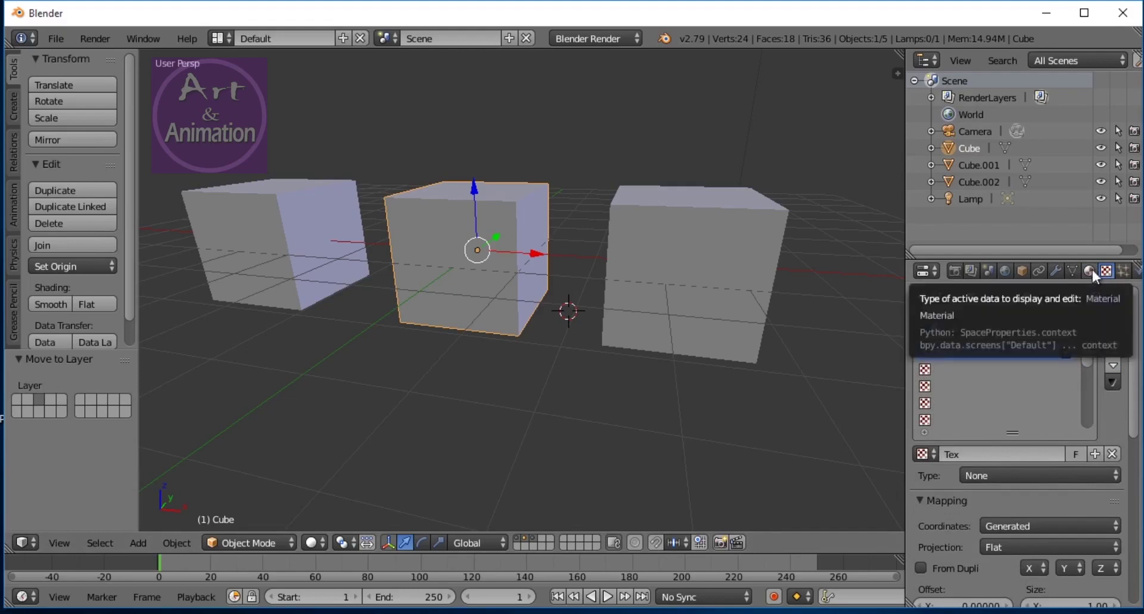
pyautogui.moveTo(1137, 384); pyautogui.dragTo(1138, 346)
pyautogui.scroll(1, 1131, 324)
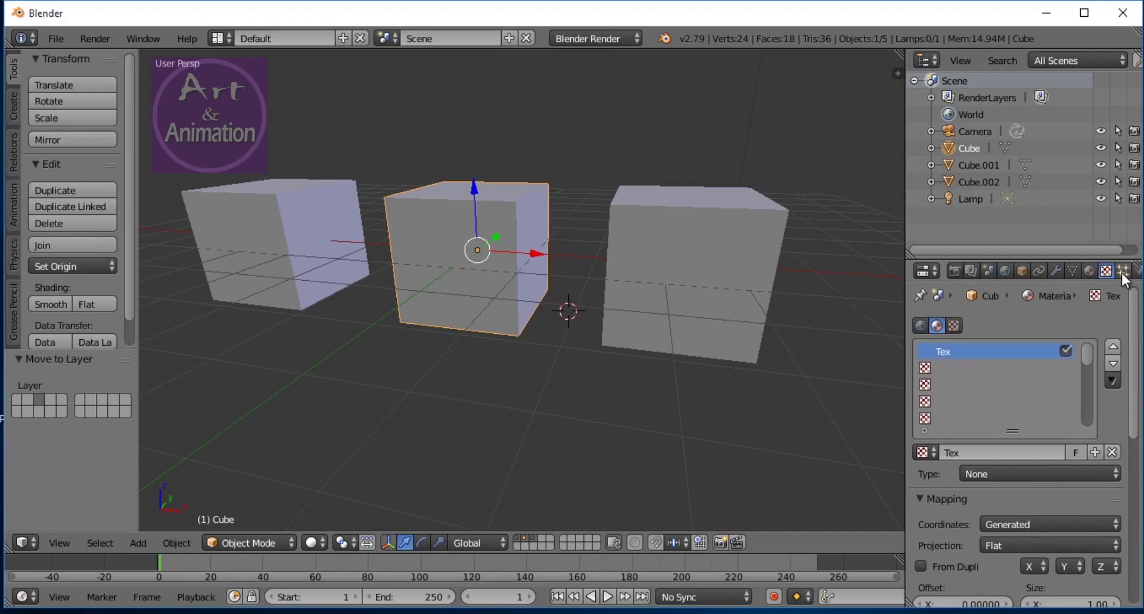
pyautogui.click(1123, 271)
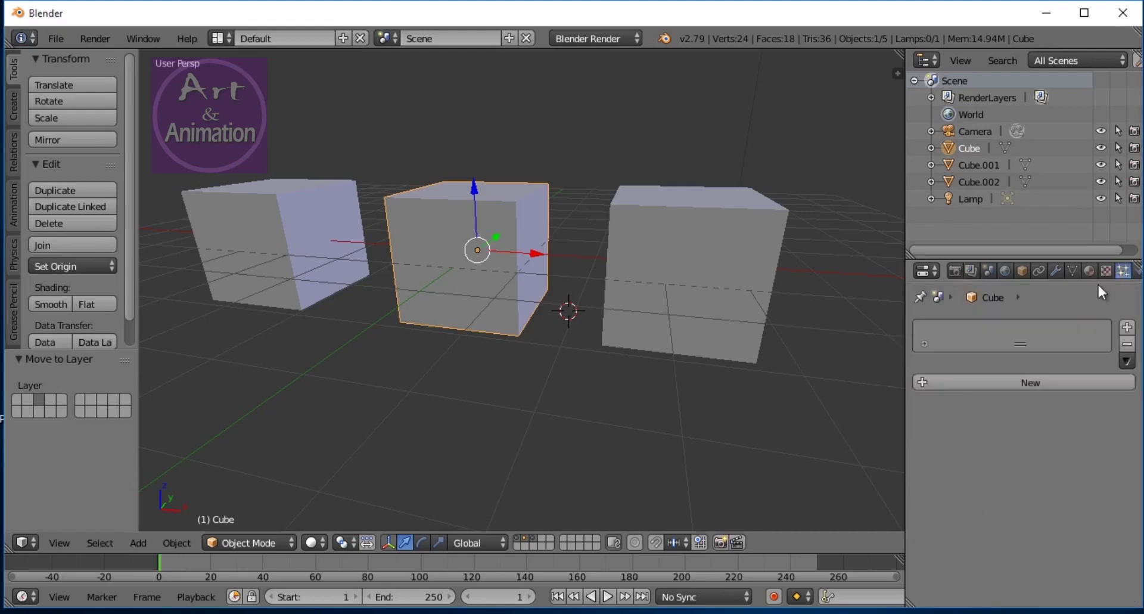
# Widen the outliner and properties panels, view the Cube's physics options, then narrow the panels again.
pyautogui.moveTo(904, 285); pyautogui.dragTo(851, 284)
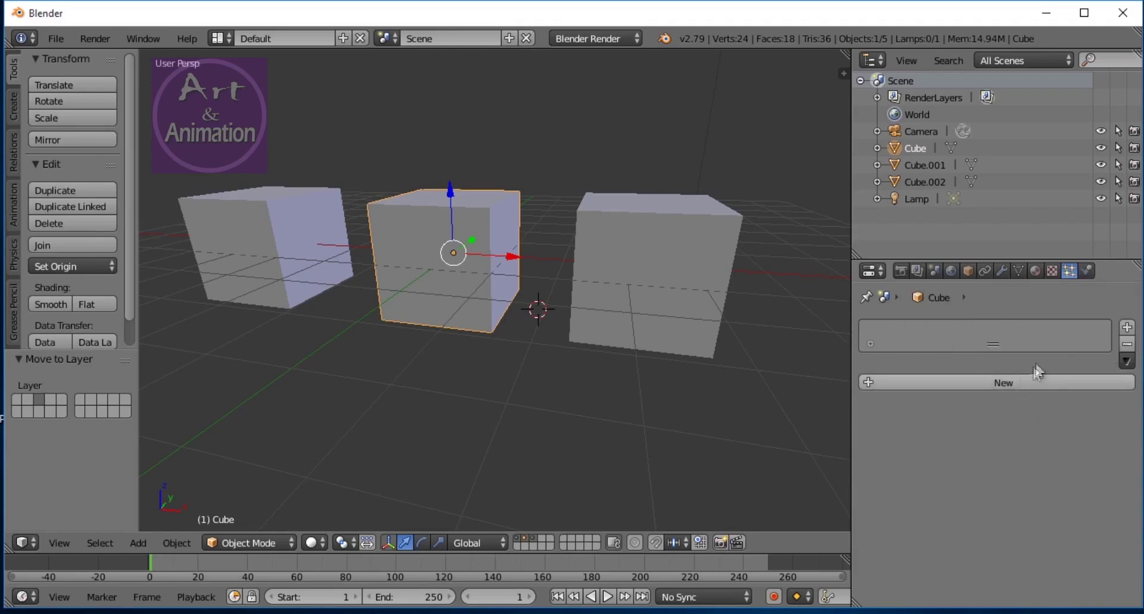
pyautogui.click(1085, 270)
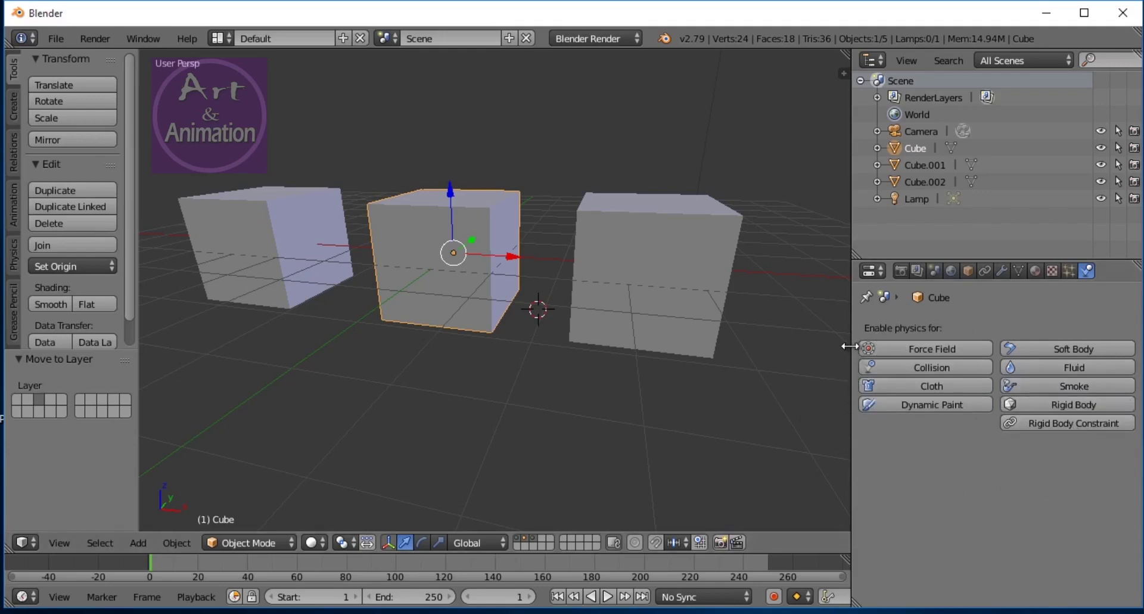
pyautogui.moveTo(851, 346); pyautogui.dragTo(889, 348)
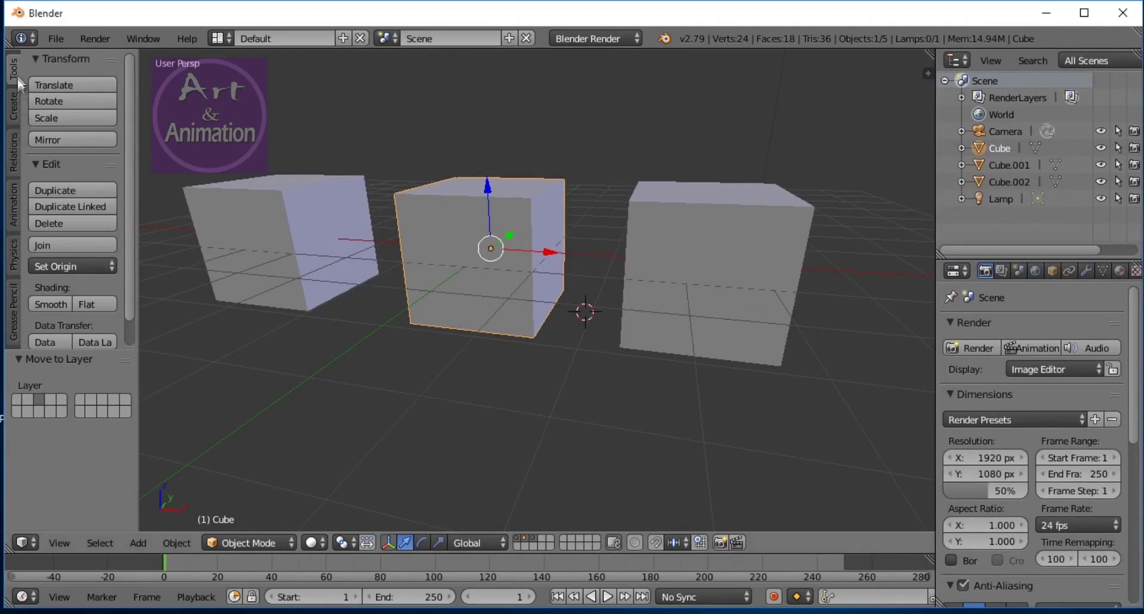
# Cycle through the Create, Relations, Animation, Physics and Grease Pencil shelf tabs, then make the timeline taller.
pyautogui.click(13, 105)
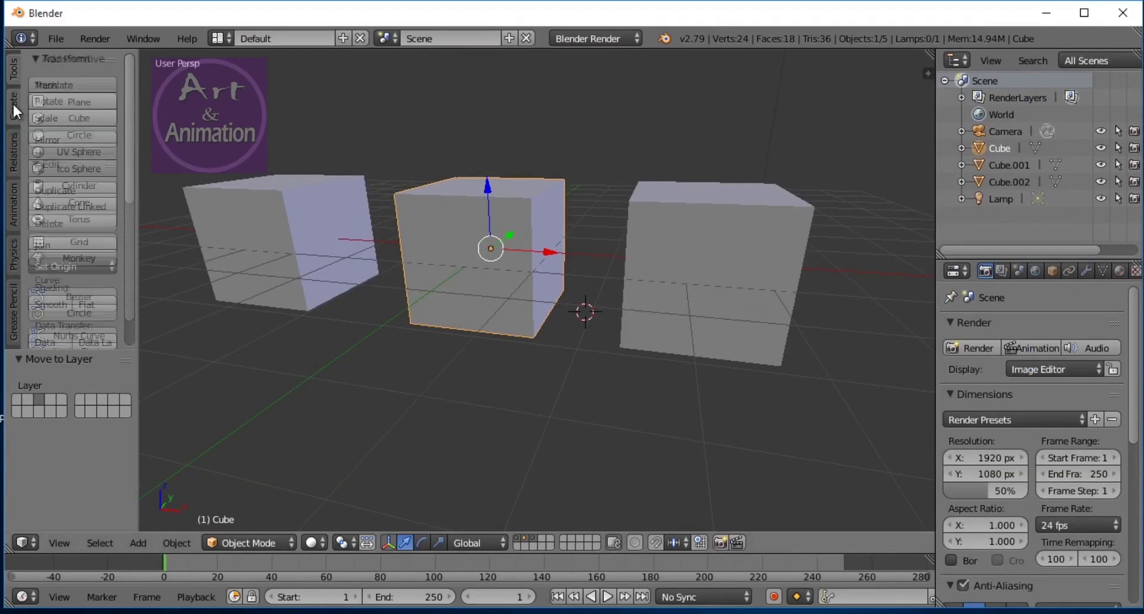
pyautogui.click(14, 156)
pyautogui.click(13, 212)
pyautogui.click(13, 262)
pyautogui.click(15, 307)
pyautogui.moveTo(128, 170); pyautogui.dragTo(124, 317)
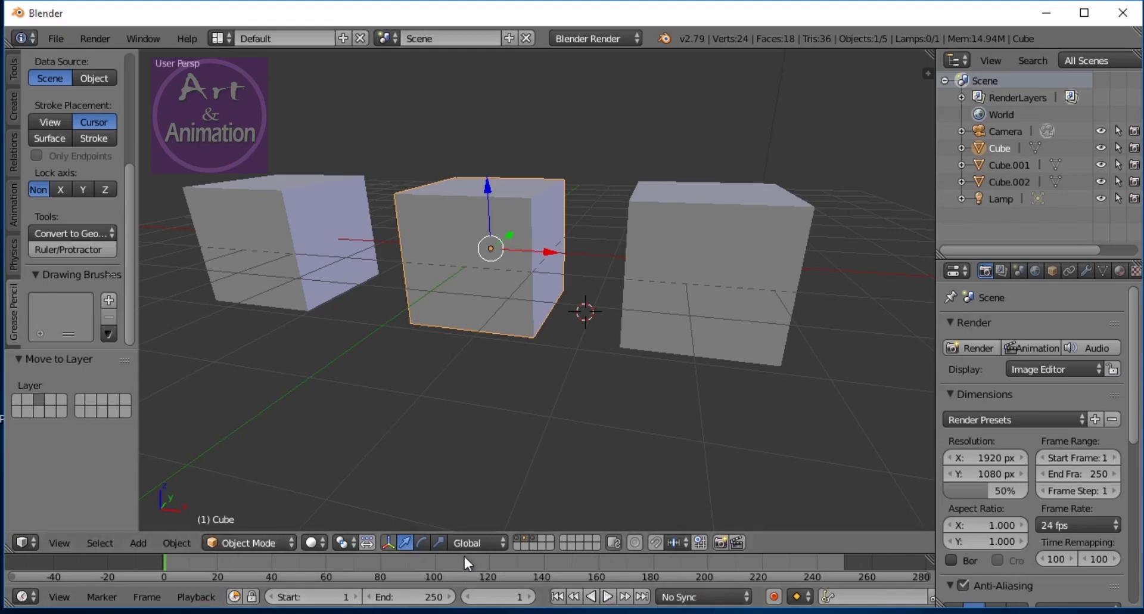
pyautogui.moveTo(464, 552); pyautogui.dragTo(527, 507)
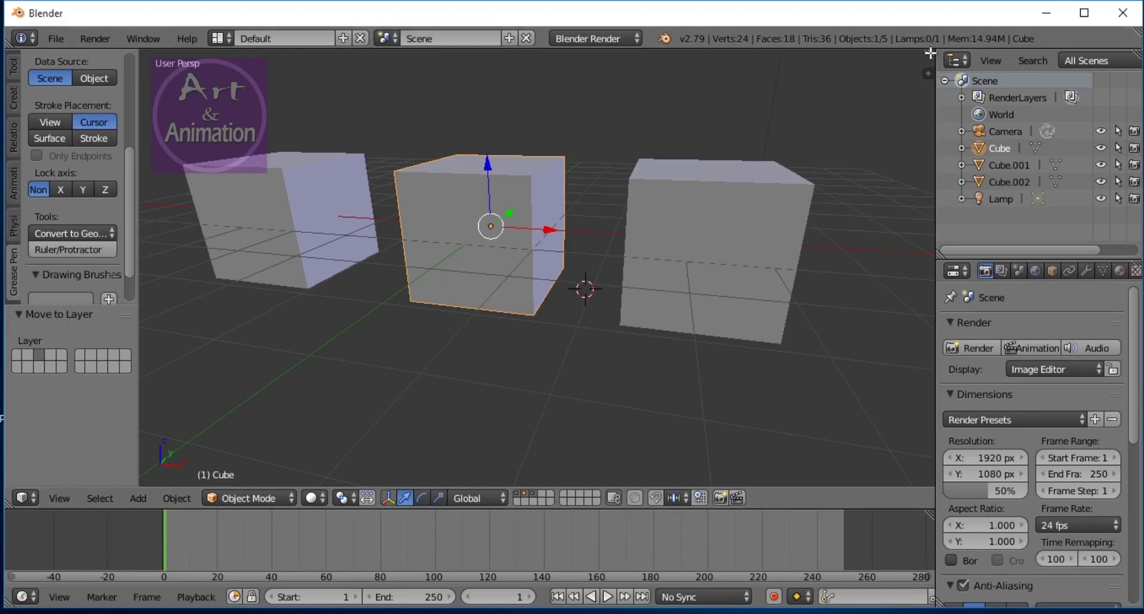
pyautogui.moveTo(927, 53); pyautogui.dragTo(448, 60)
pyautogui.moveTo(927, 53); pyautogui.dragTo(656, 61)
pyautogui.moveTo(447, 179); pyautogui.dragTo(346, 178)
pyautogui.moveTo(666, 174)
pyautogui.mouseDown()
pyautogui.moveTo(603, 174)
pyautogui.moveTo(677, 174)
pyautogui.moveTo(628, 173)
pyautogui.moveTo(660, 175)
pyautogui.mouseUp()
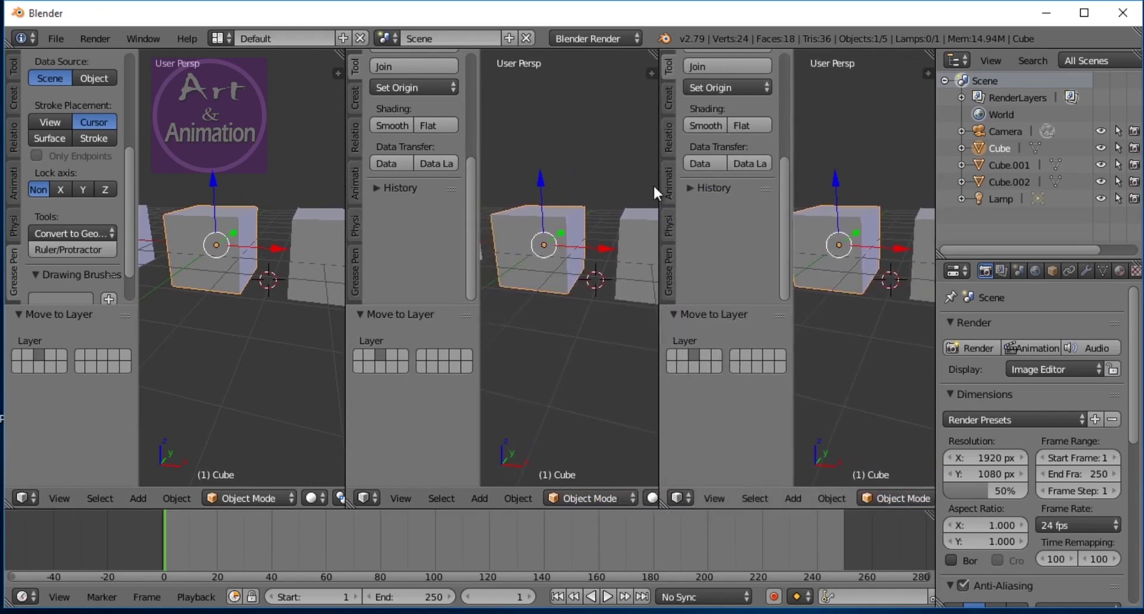
pyautogui.moveTo(550, 507); pyautogui.dragTo(596, 385)
pyautogui.moveTo(677, 383); pyautogui.dragTo(672, 489)
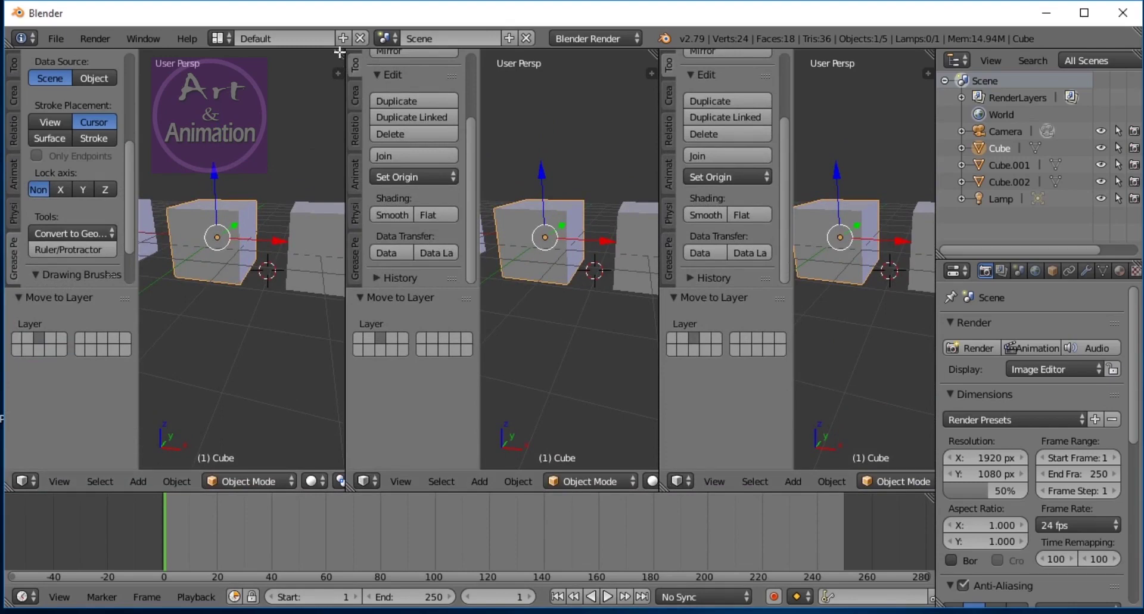
pyautogui.moveTo(340, 52)
pyautogui.mouseDown()
pyautogui.moveTo(378, 58)
pyautogui.moveTo(338, 65)
pyautogui.mouseUp()
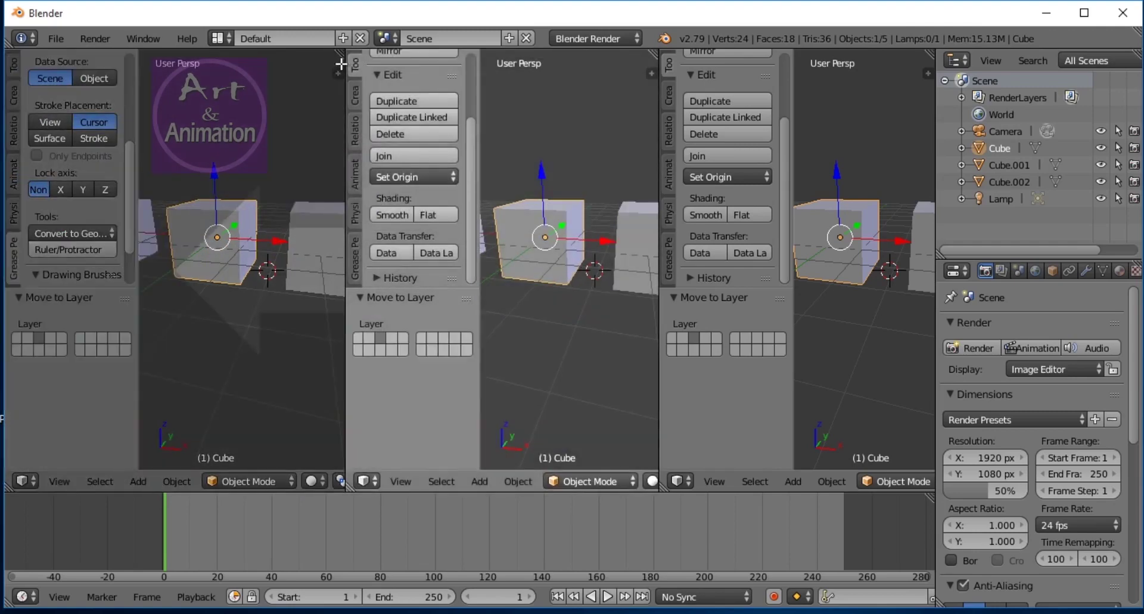
pyautogui.moveTo(347, 64); pyautogui.dragTo(497, 91)
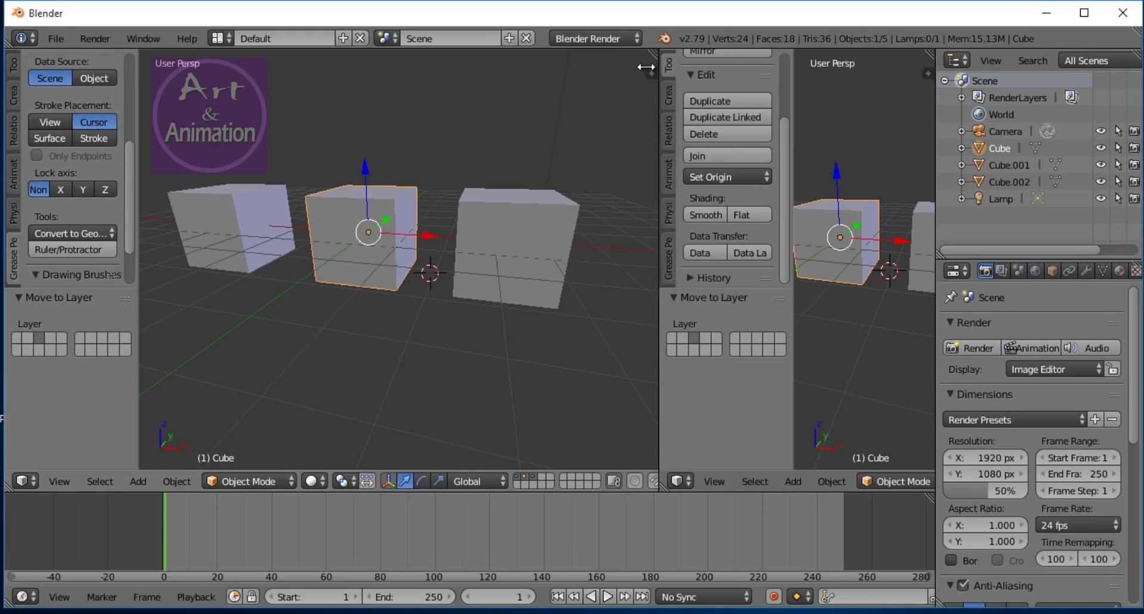
pyautogui.moveTo(656, 55); pyautogui.dragTo(764, 79)
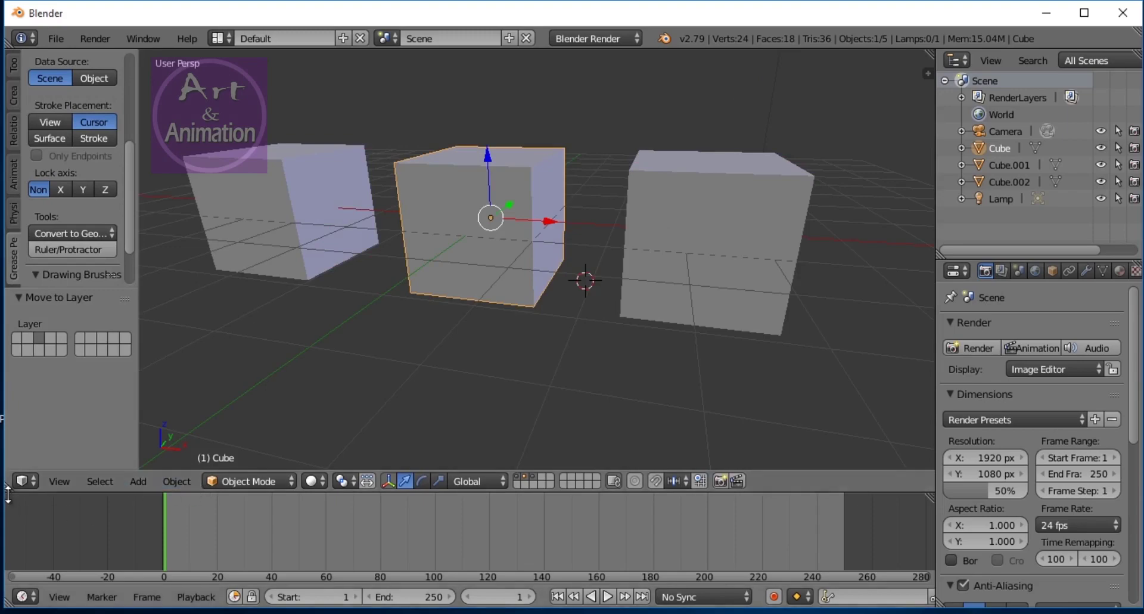
# Split the 3D view into two stacked views, then merge them back into one.
pyautogui.moveTo(8, 488); pyautogui.dragTo(46, 307)
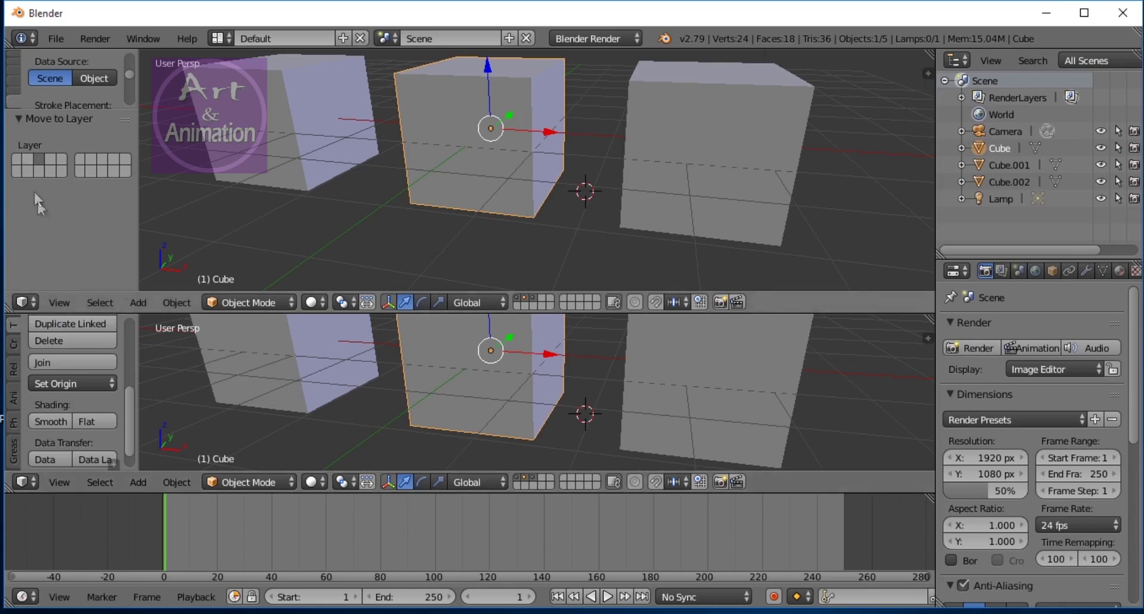
pyautogui.moveTo(12, 309); pyautogui.dragTo(15, 236)
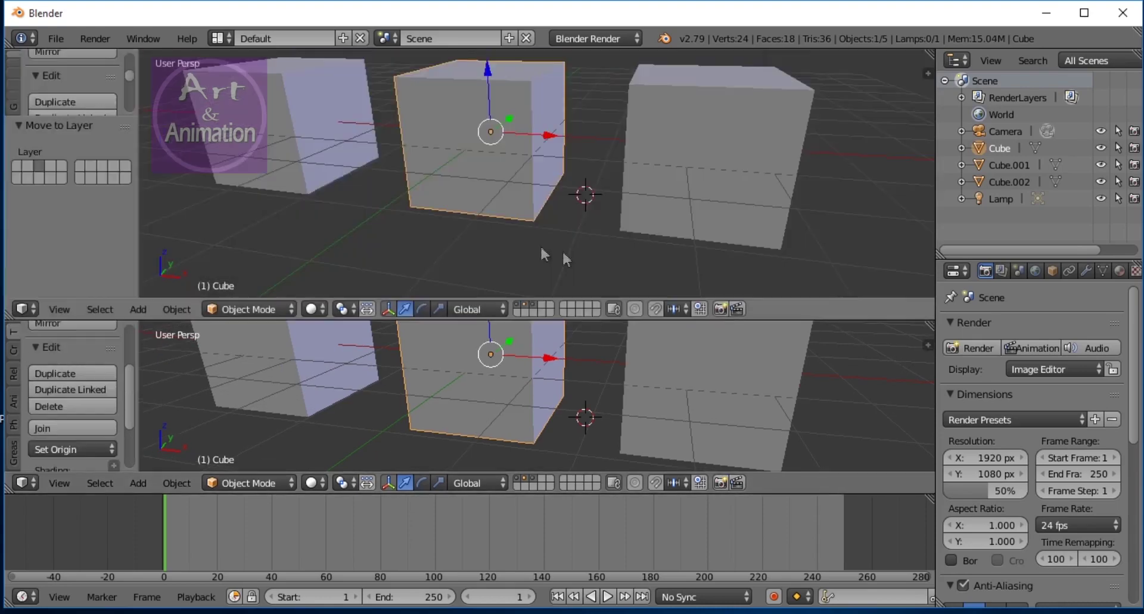
pyautogui.moveTo(929, 324); pyautogui.dragTo(918, 283)
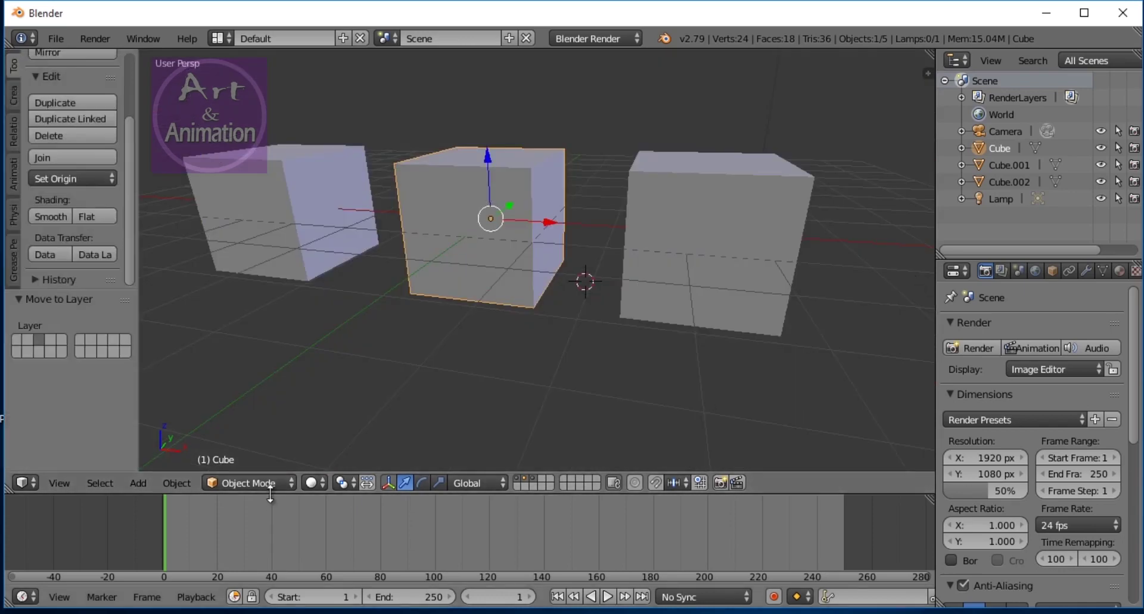
# Make the timeline taller, split the timeline and 3D view side by side, then rejoin the timelines.
pyautogui.moveTo(270, 494); pyautogui.dragTo(271, 348)
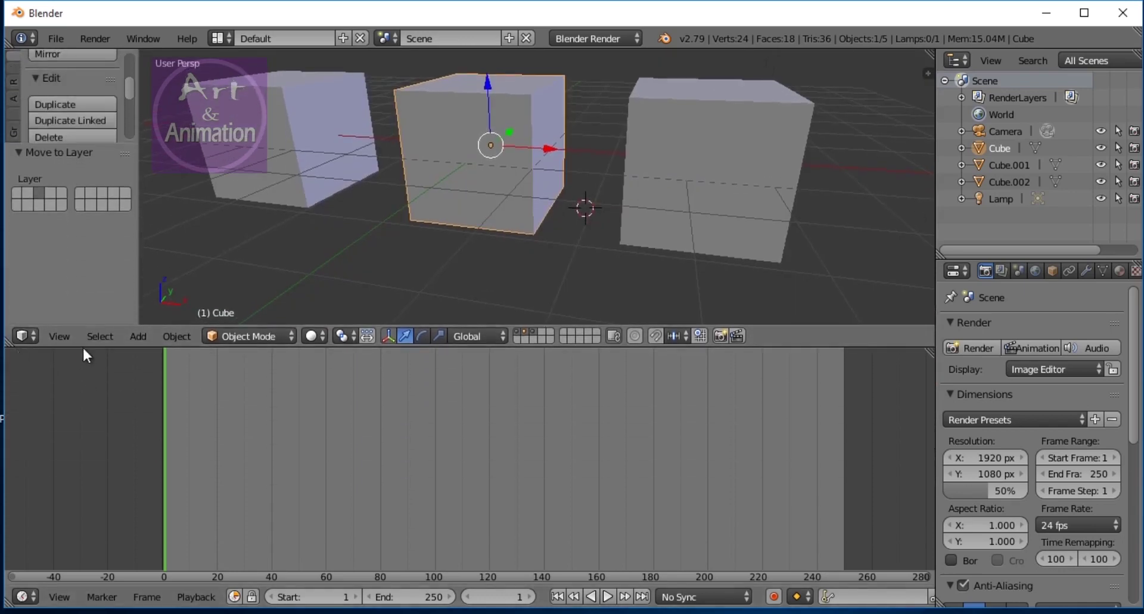
pyautogui.moveTo(930, 353); pyautogui.dragTo(473, 381)
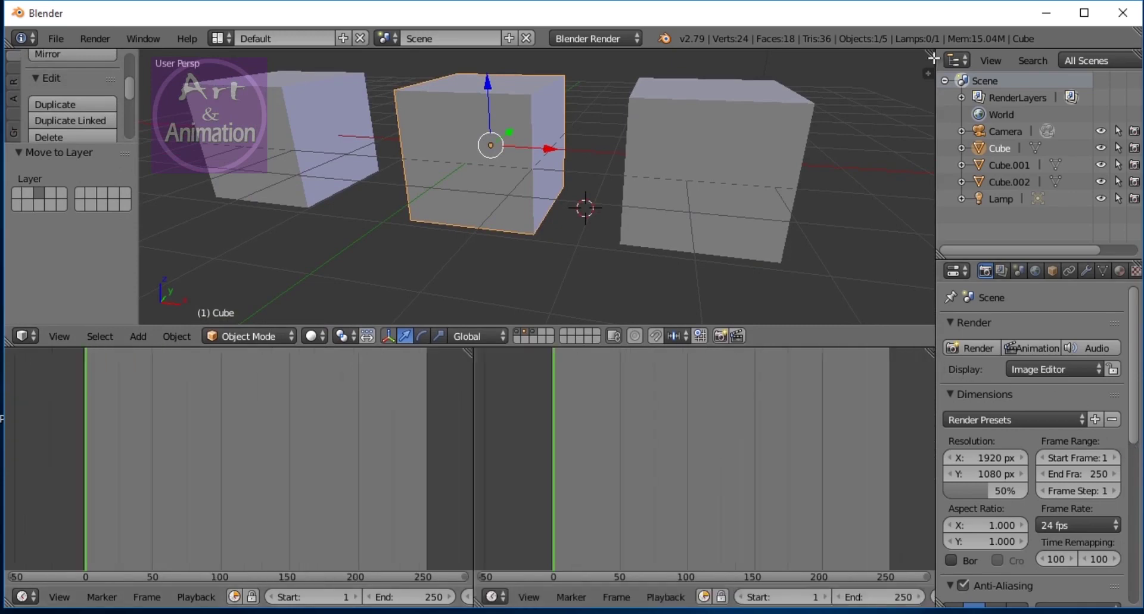
pyautogui.moveTo(932, 55); pyautogui.dragTo(604, 79)
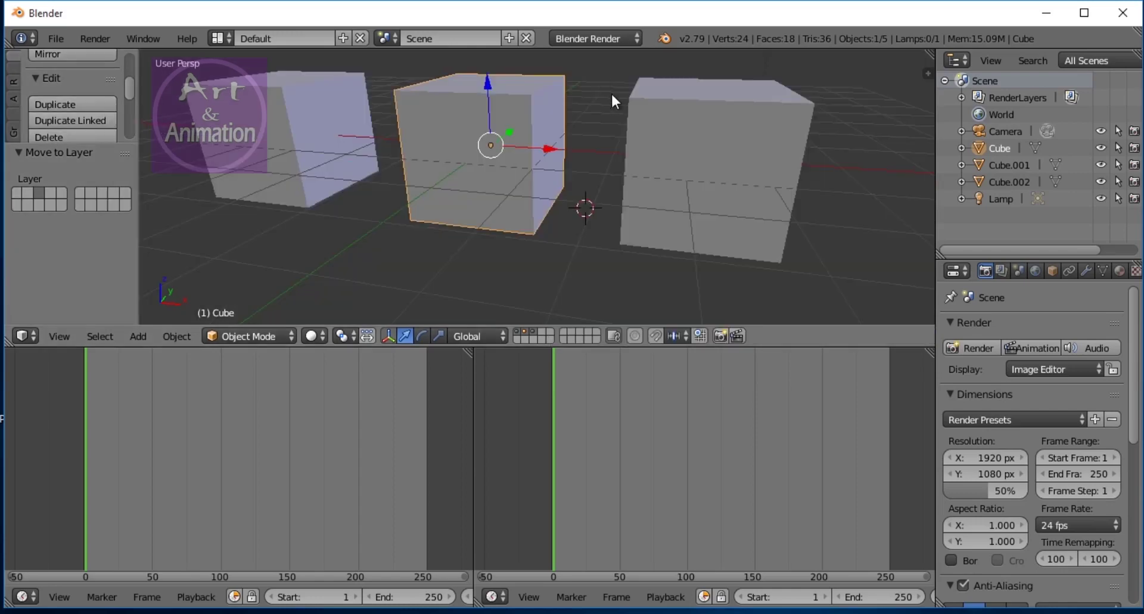
pyautogui.moveTo(471, 350); pyautogui.dragTo(522, 442)
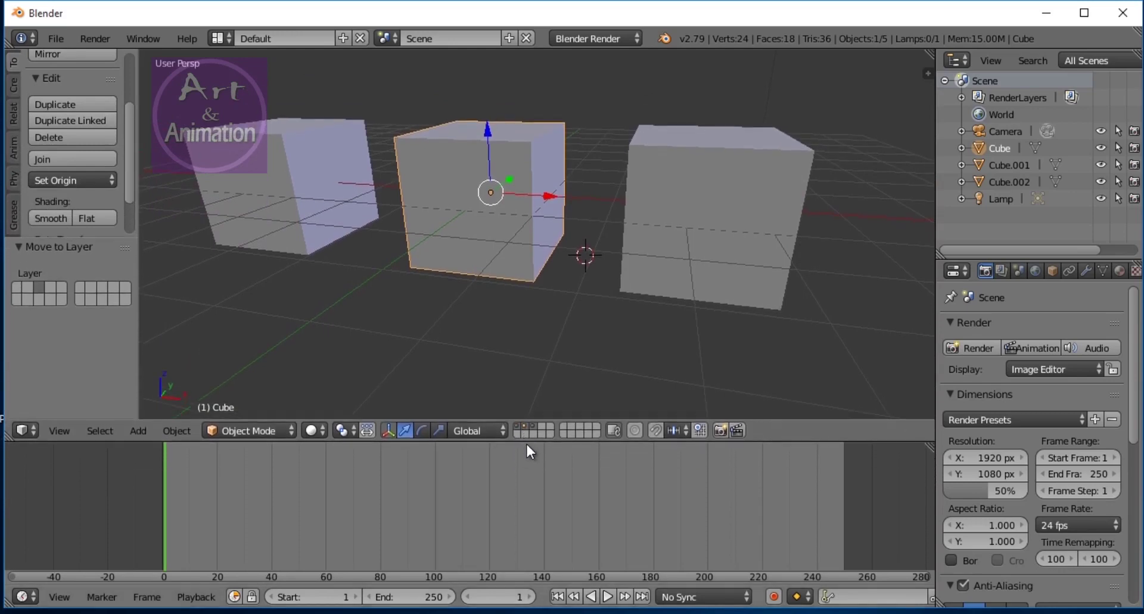